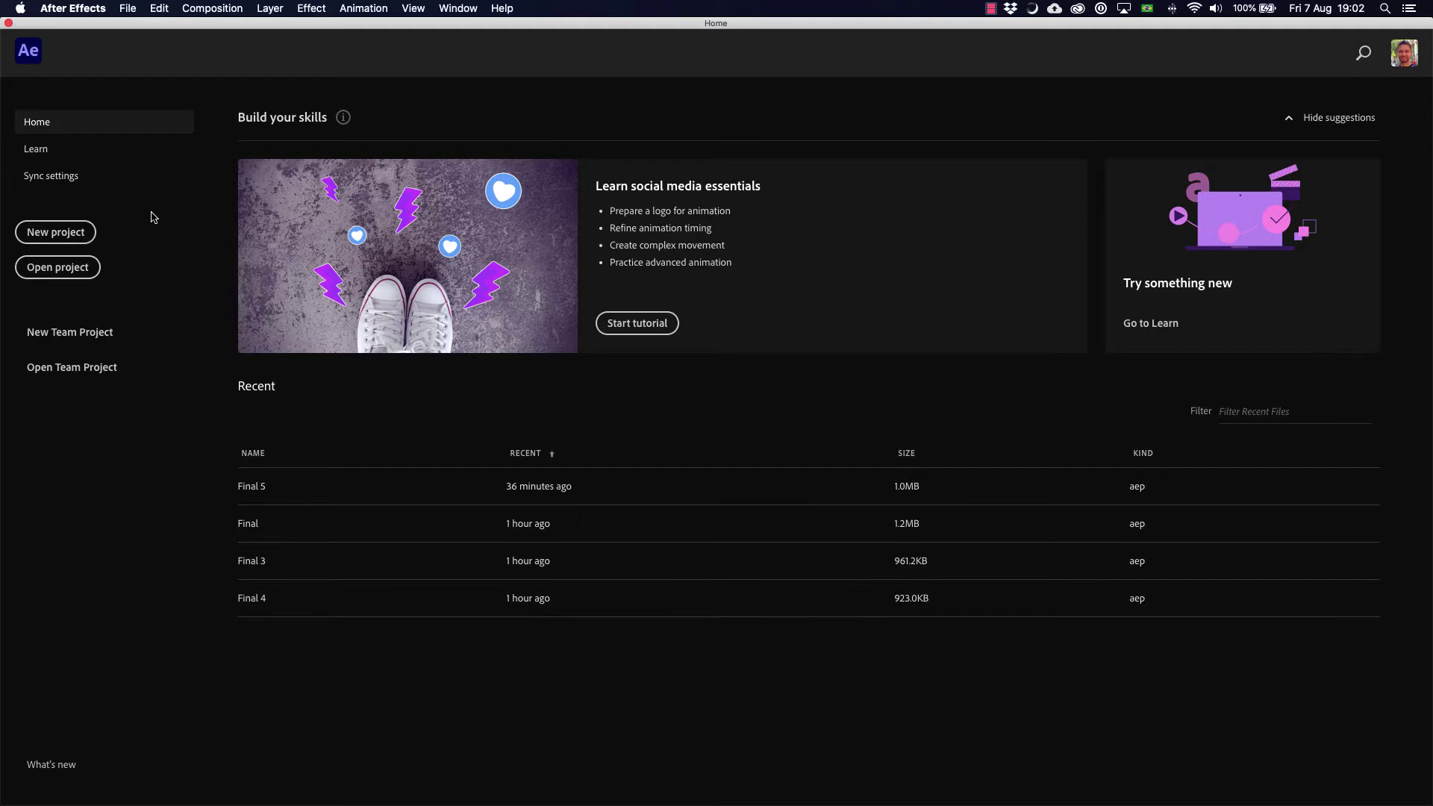
- Create a new, empty After Effects project from the Home screen
{"action": "left_click", "coordinate": [68, 233]}
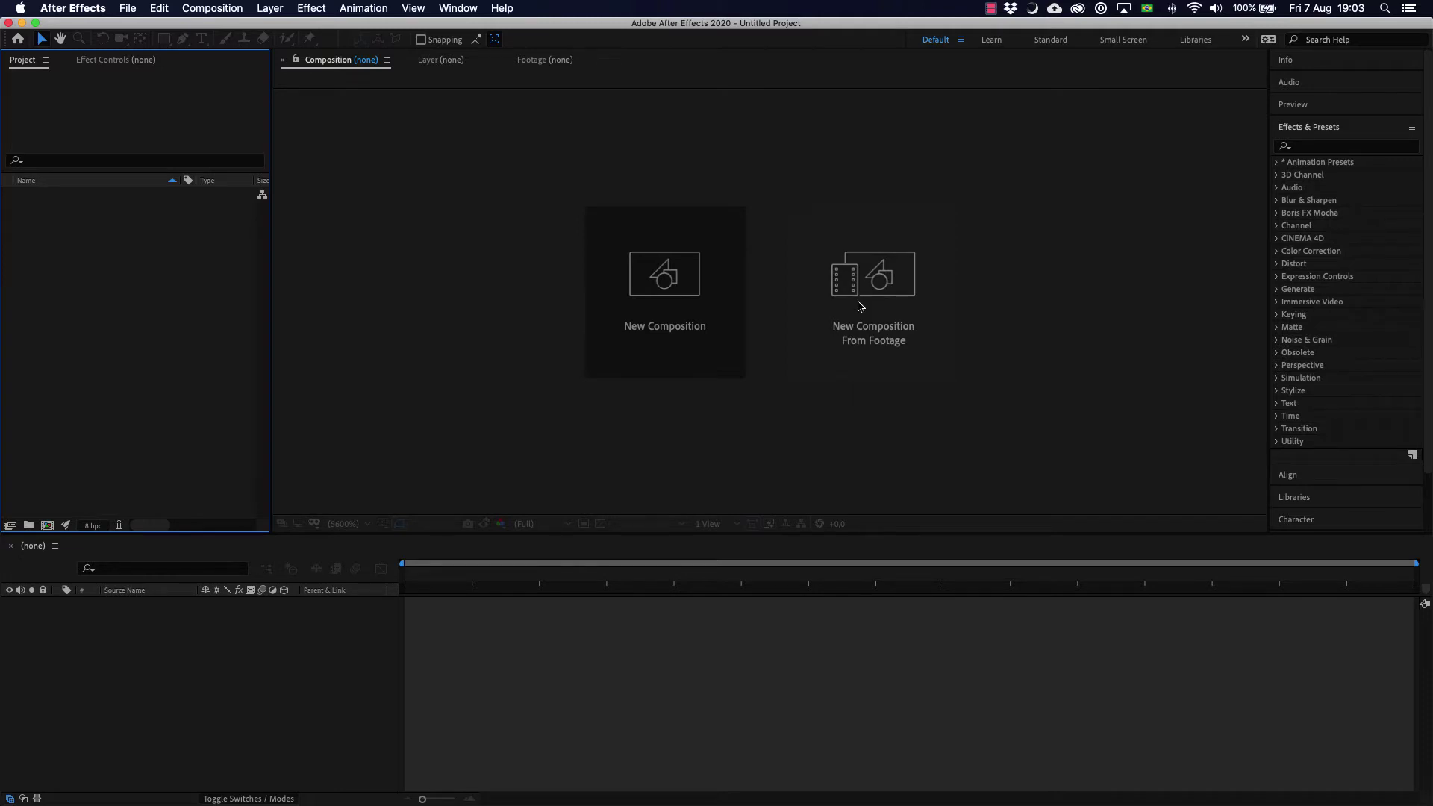
- Build a new composition from footage using Main Video - 1080p.mov
{"action": "left_click", "coordinate": [859, 306]}
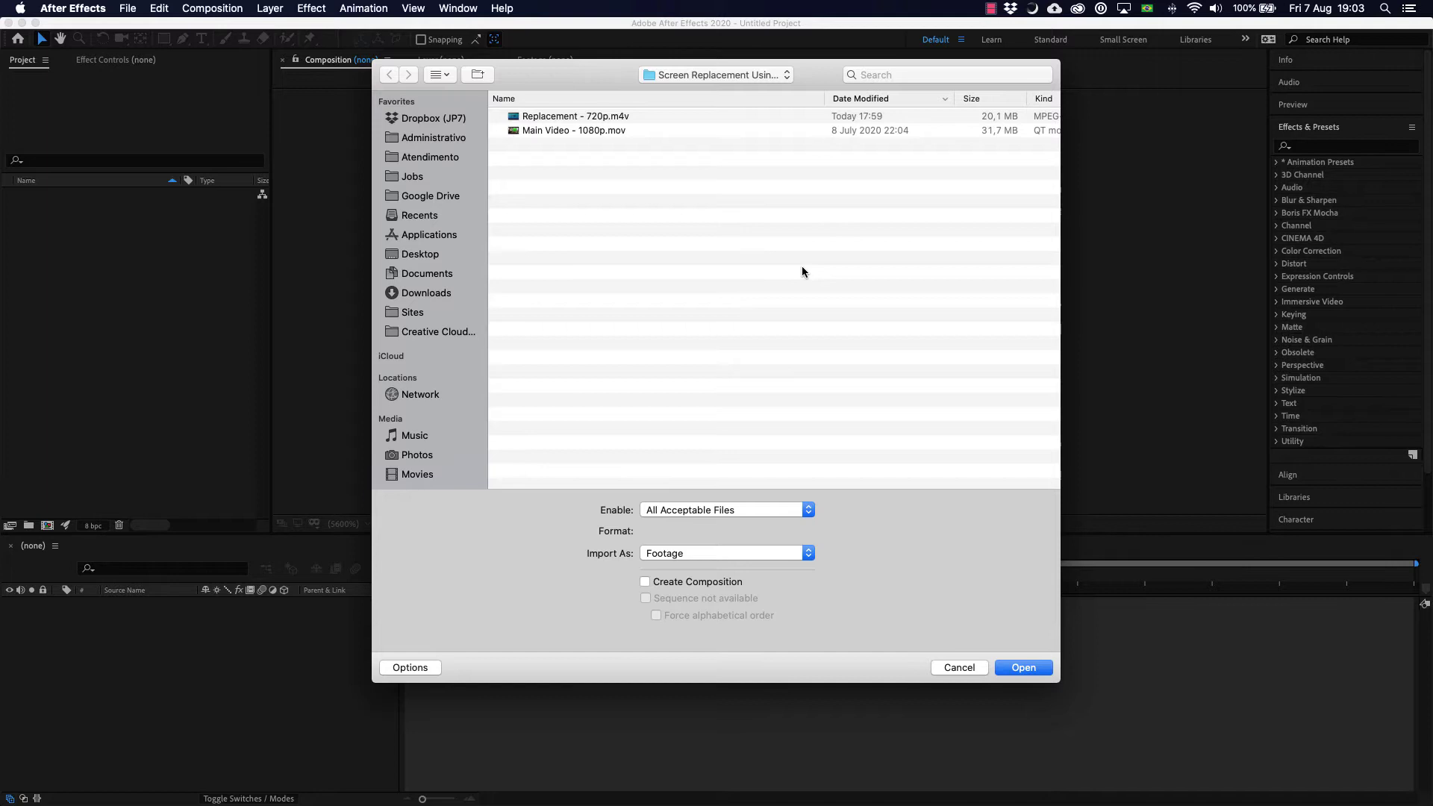
{"action": "double_click", "coordinate": [557, 131]}
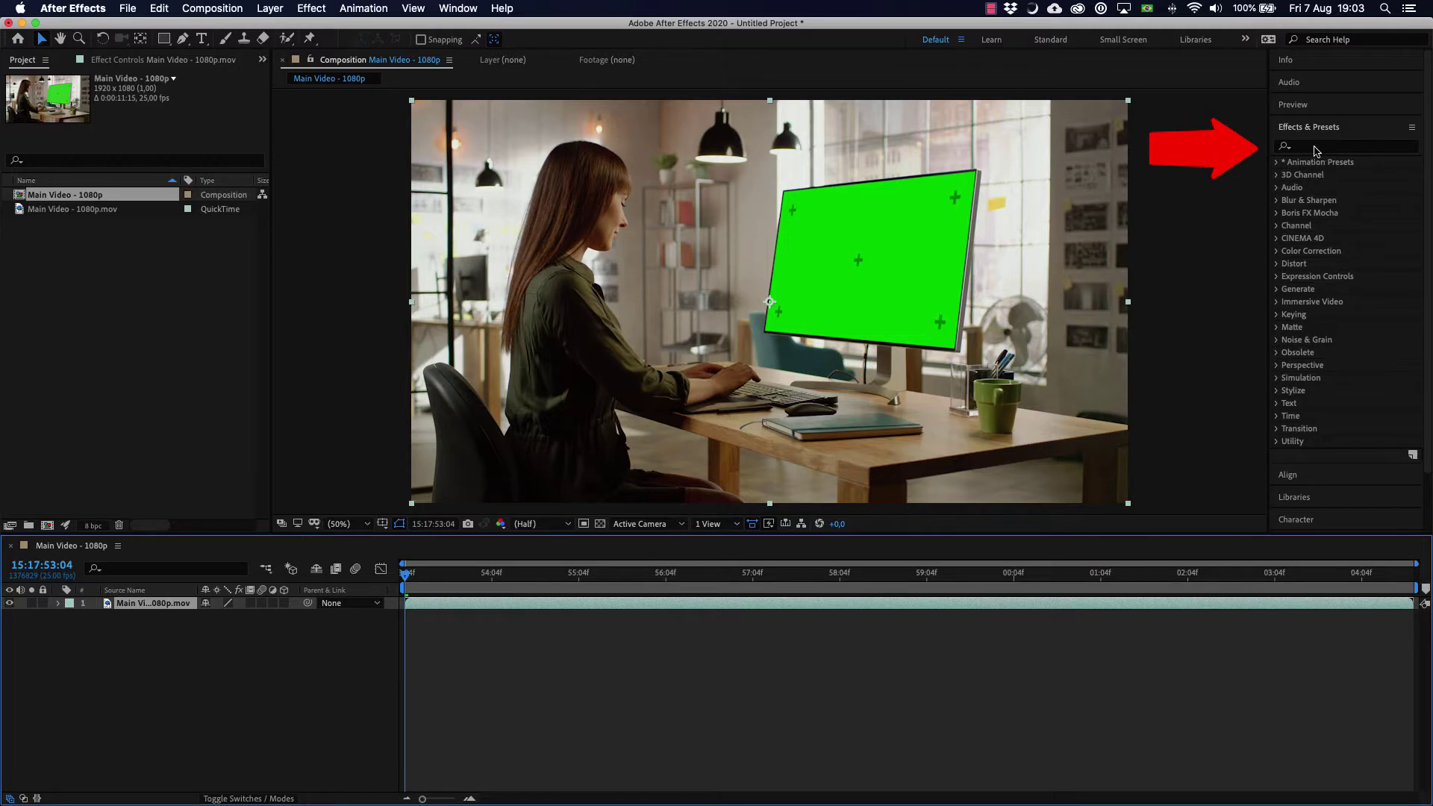
- Search for 'mocha ae', apply Mocha AE to the main video layer, and launch Mocha
{"action": "left_click", "coordinate": [1315, 146]}
{"action": "type", "text": "mocha ae"}
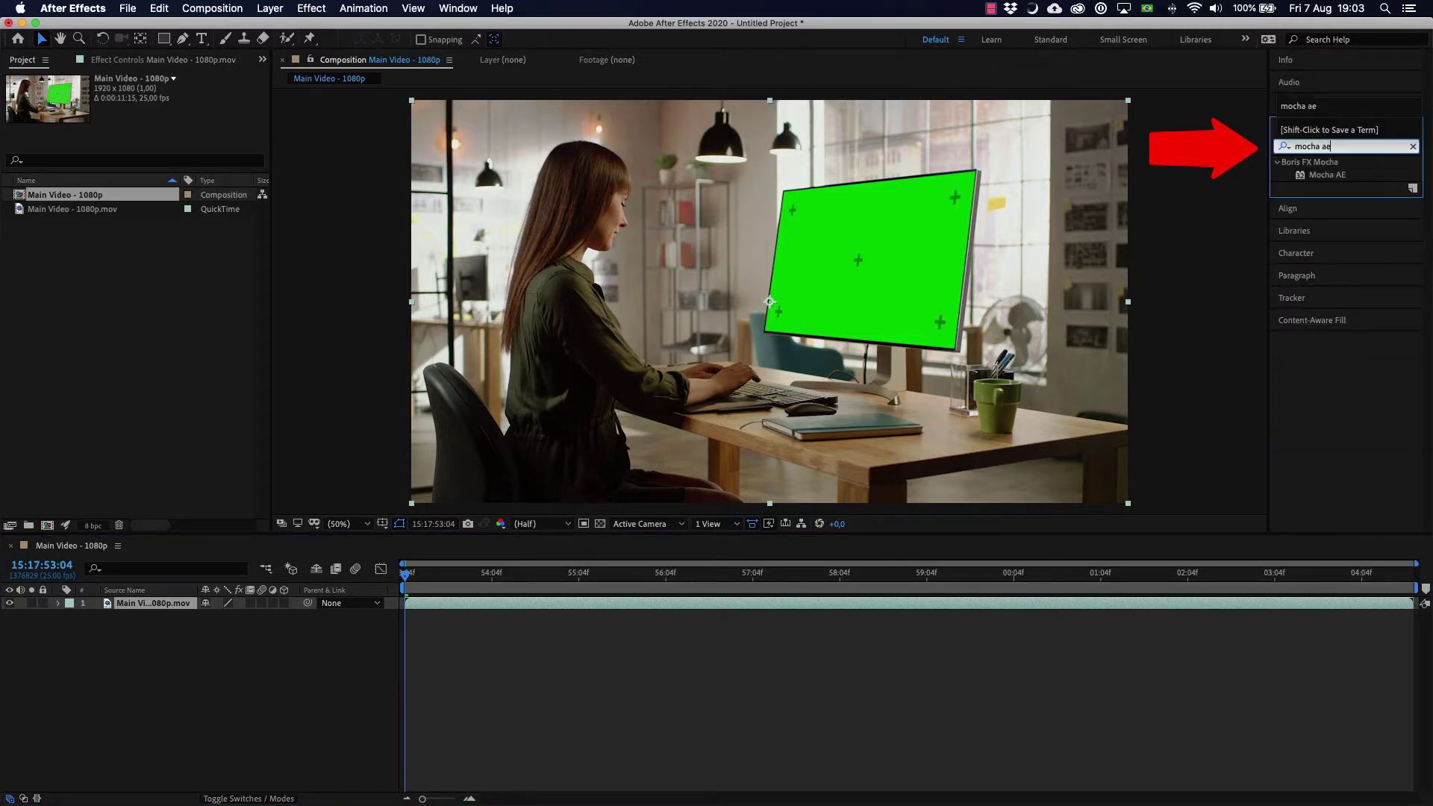
{"action": "left_click_drag", "start_coordinate": [1332, 175], "coordinate": [643, 281]}
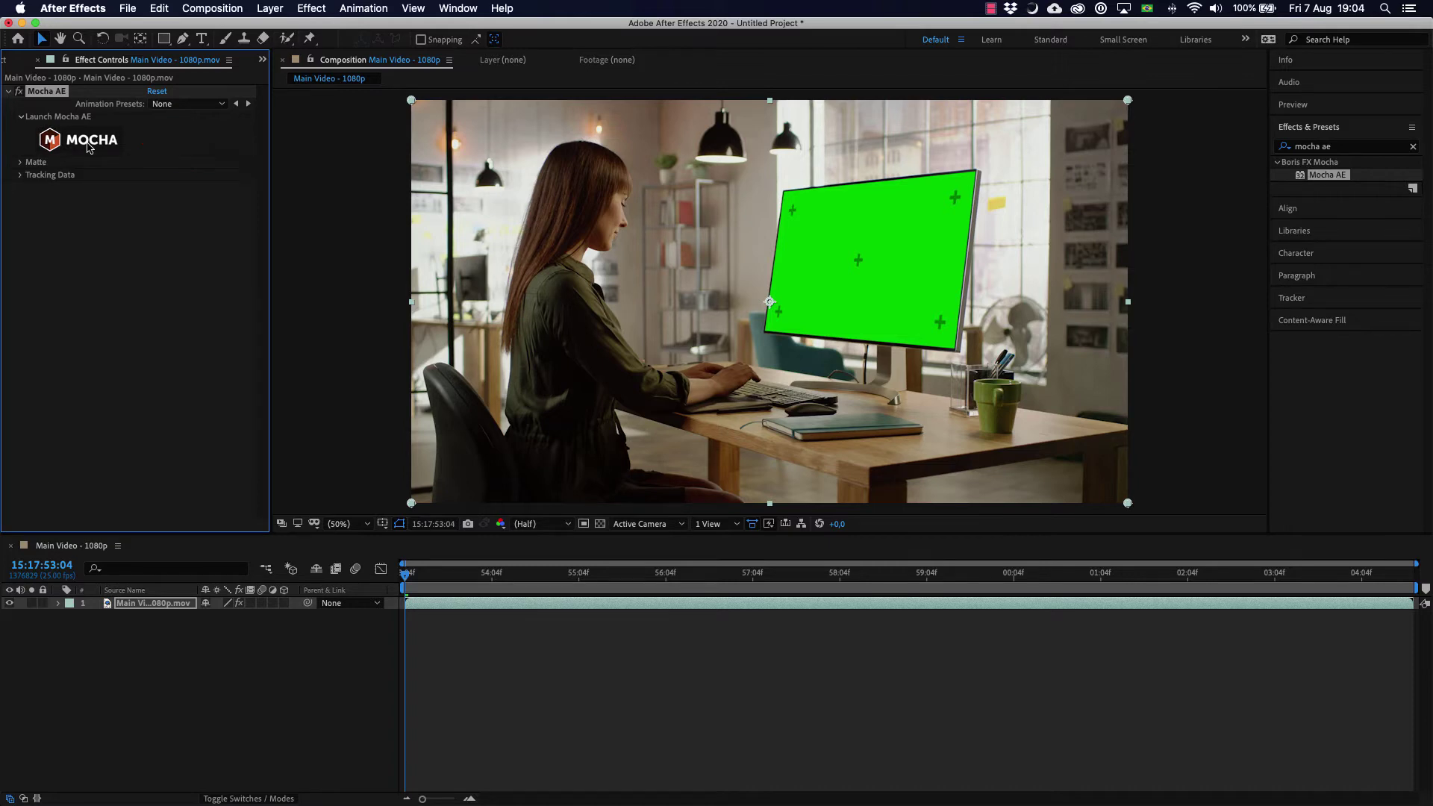
{"action": "left_click", "coordinate": [88, 145]}
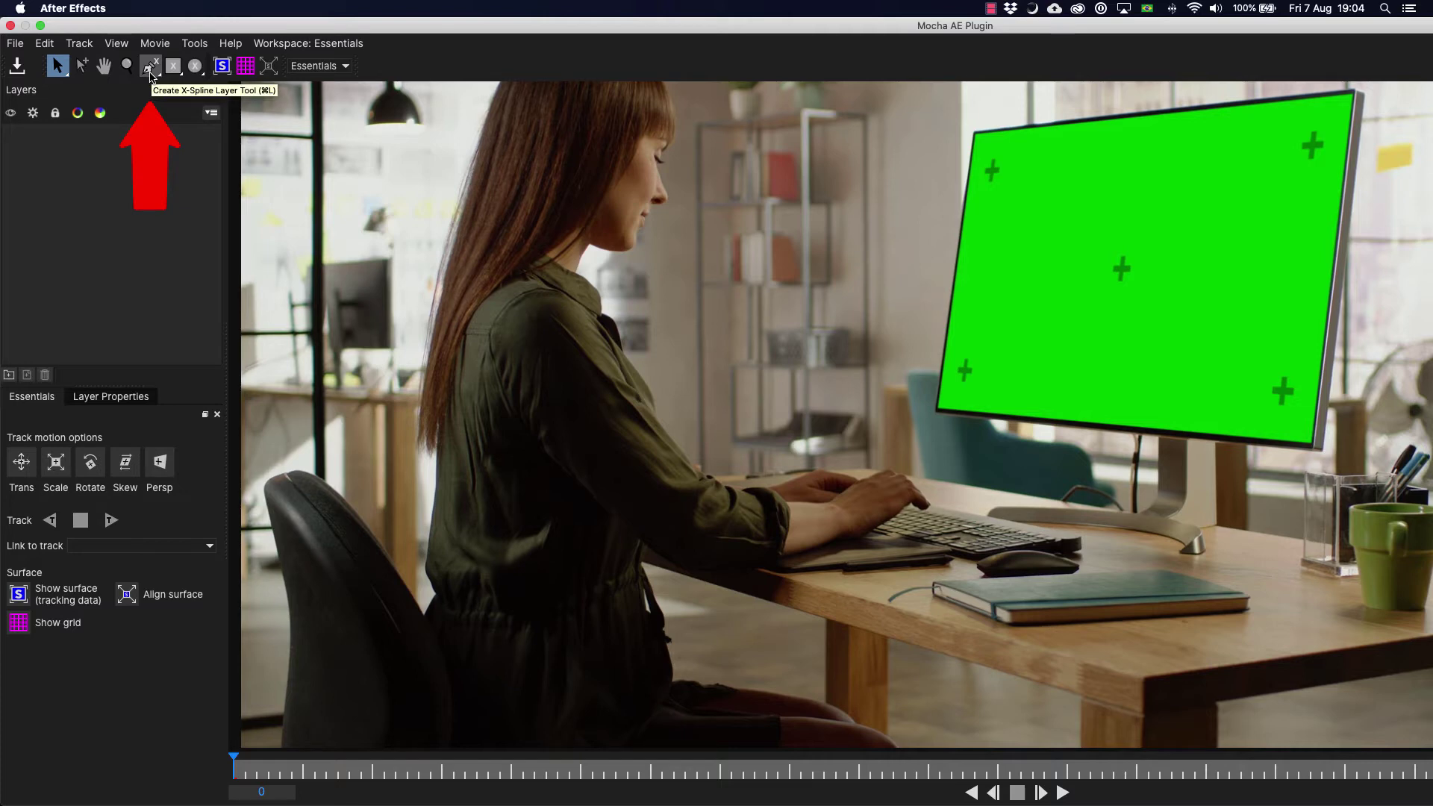
- Draw a four-point X-Spline on the screen's corner markers, creating Layer 1
{"action": "left_click", "coordinate": [149, 69]}
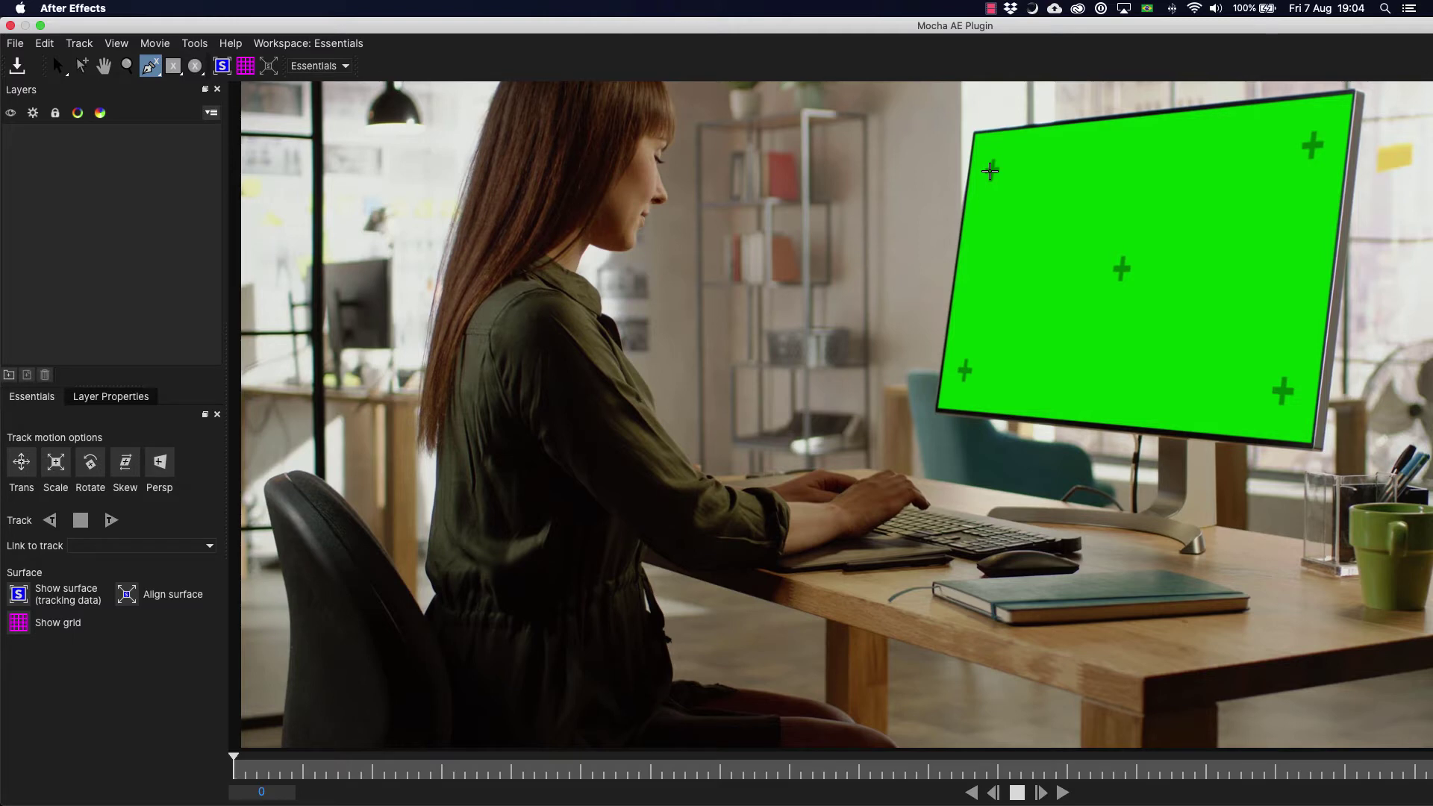
{"action": "left_click", "coordinate": [991, 170]}
{"action": "left_click", "coordinate": [1315, 144]}
{"action": "left_click", "coordinate": [1284, 403]}
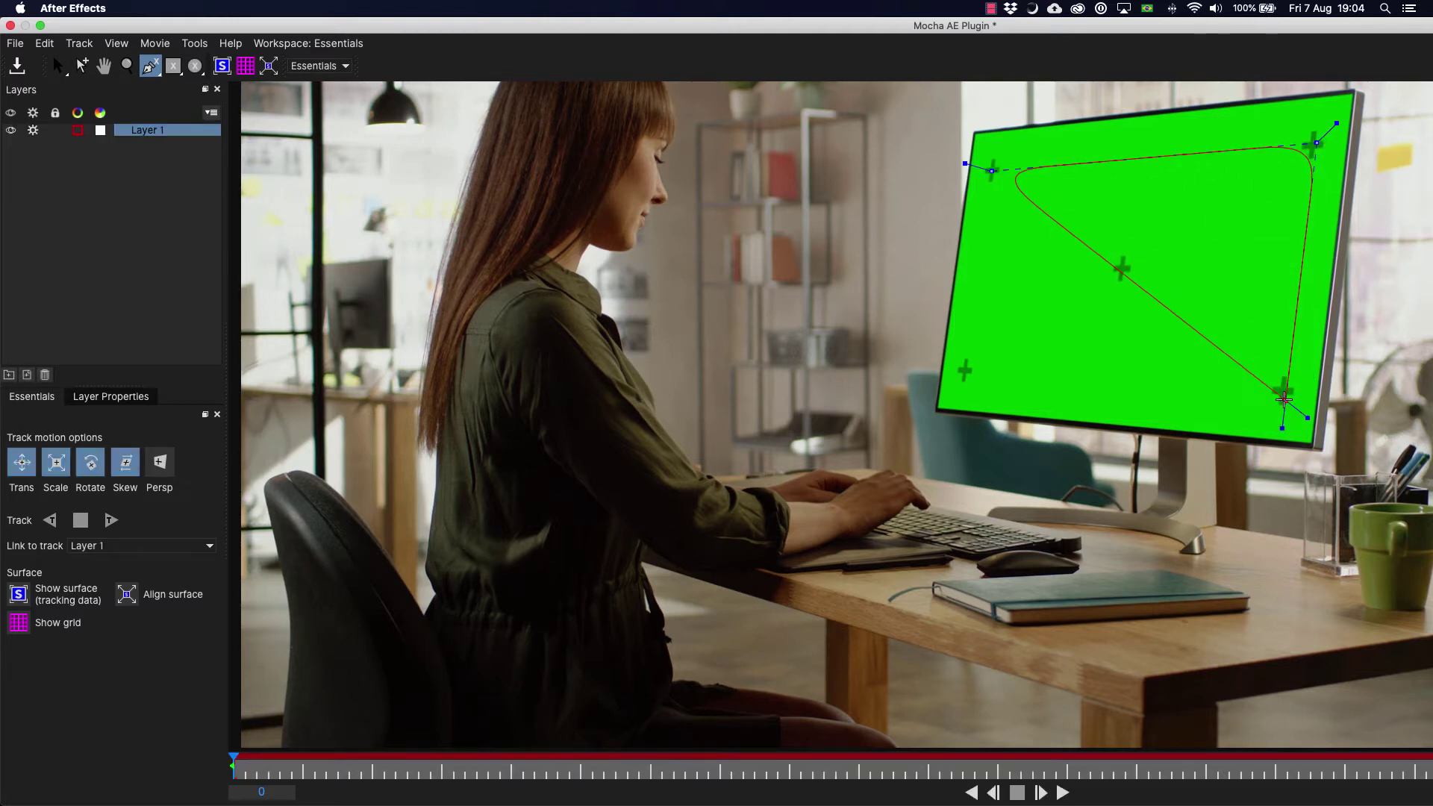
{"action": "left_click", "coordinate": [960, 376]}
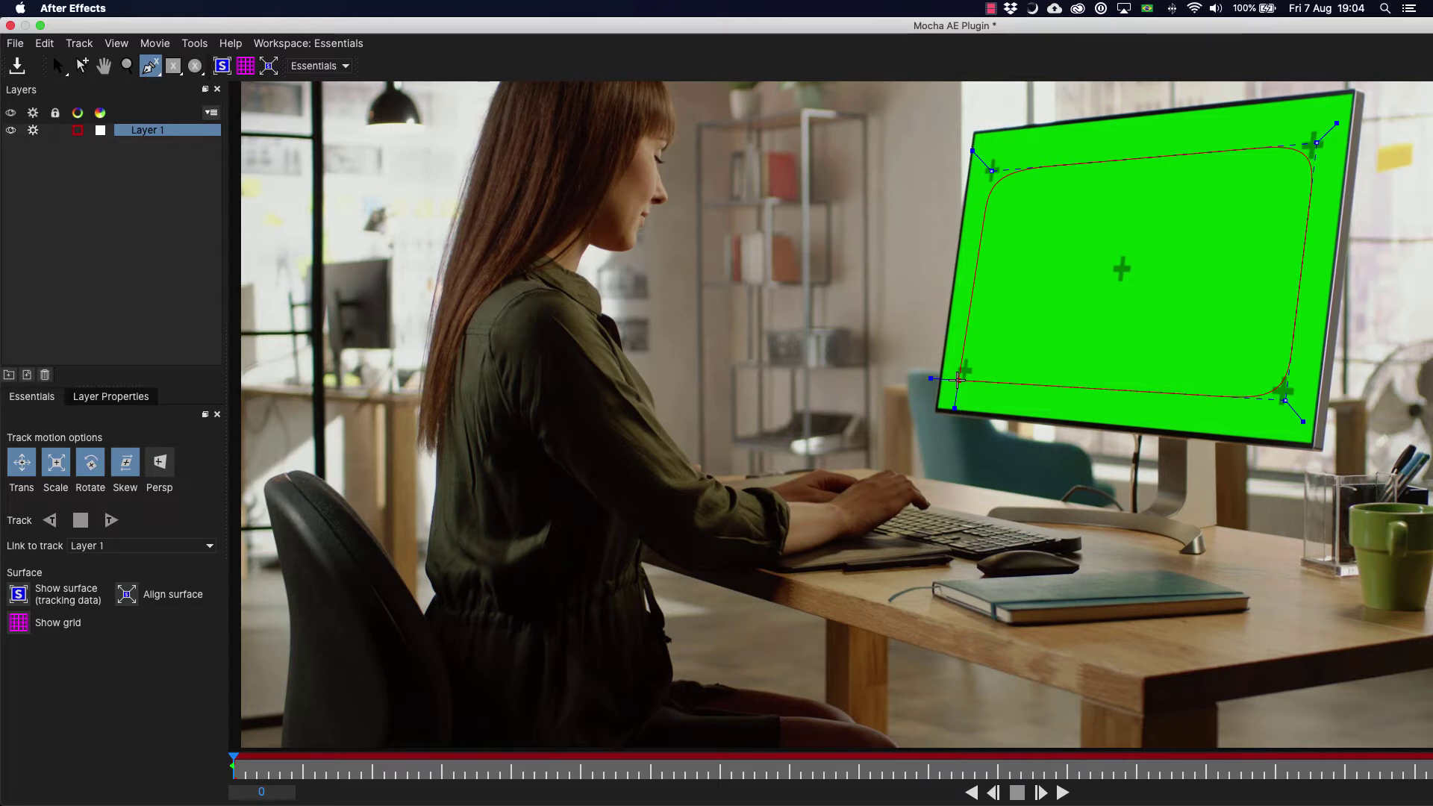
{"action": "left_click_drag", "start_coordinate": [958, 379], "coordinate": [936, 350]}
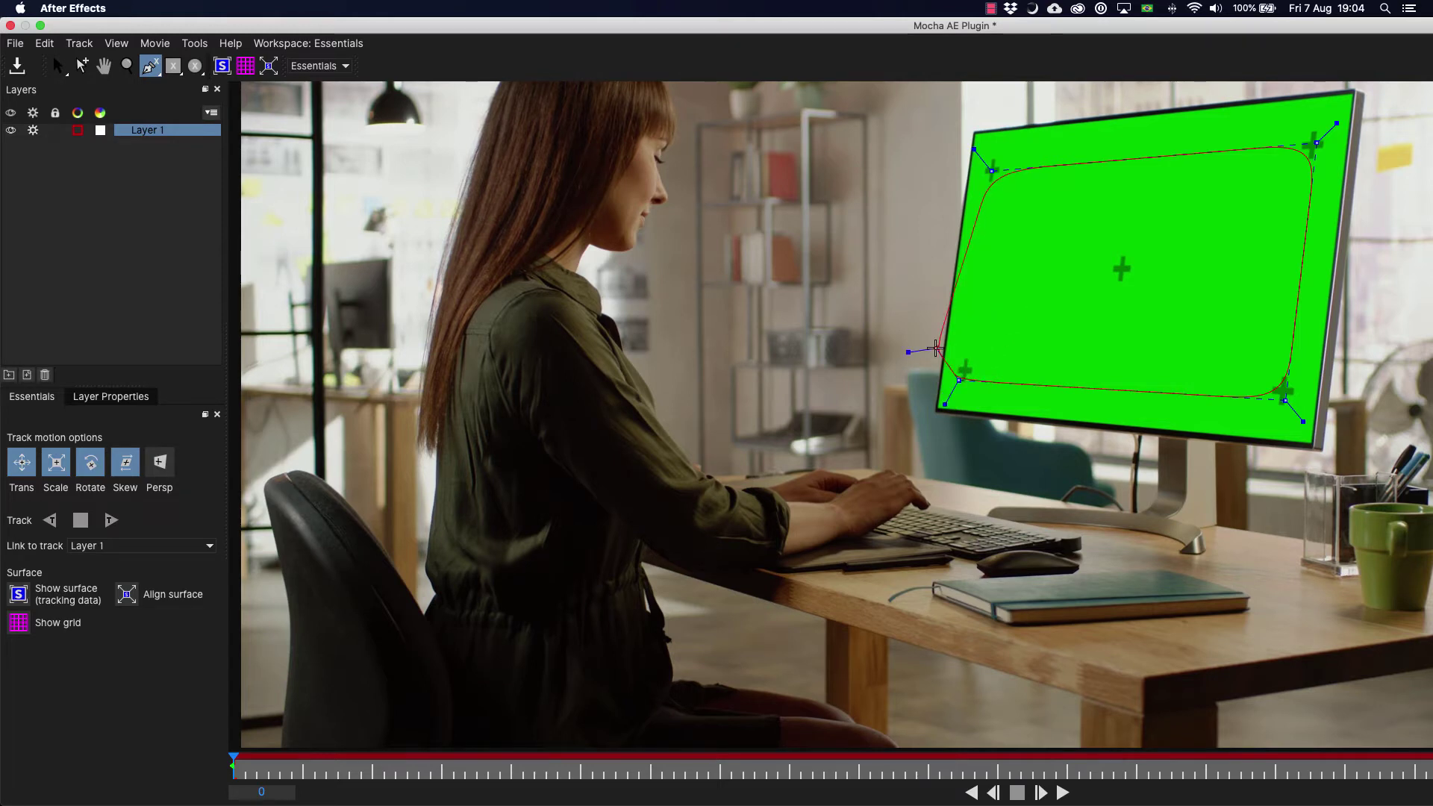
{"action": "key", "text": "s"}
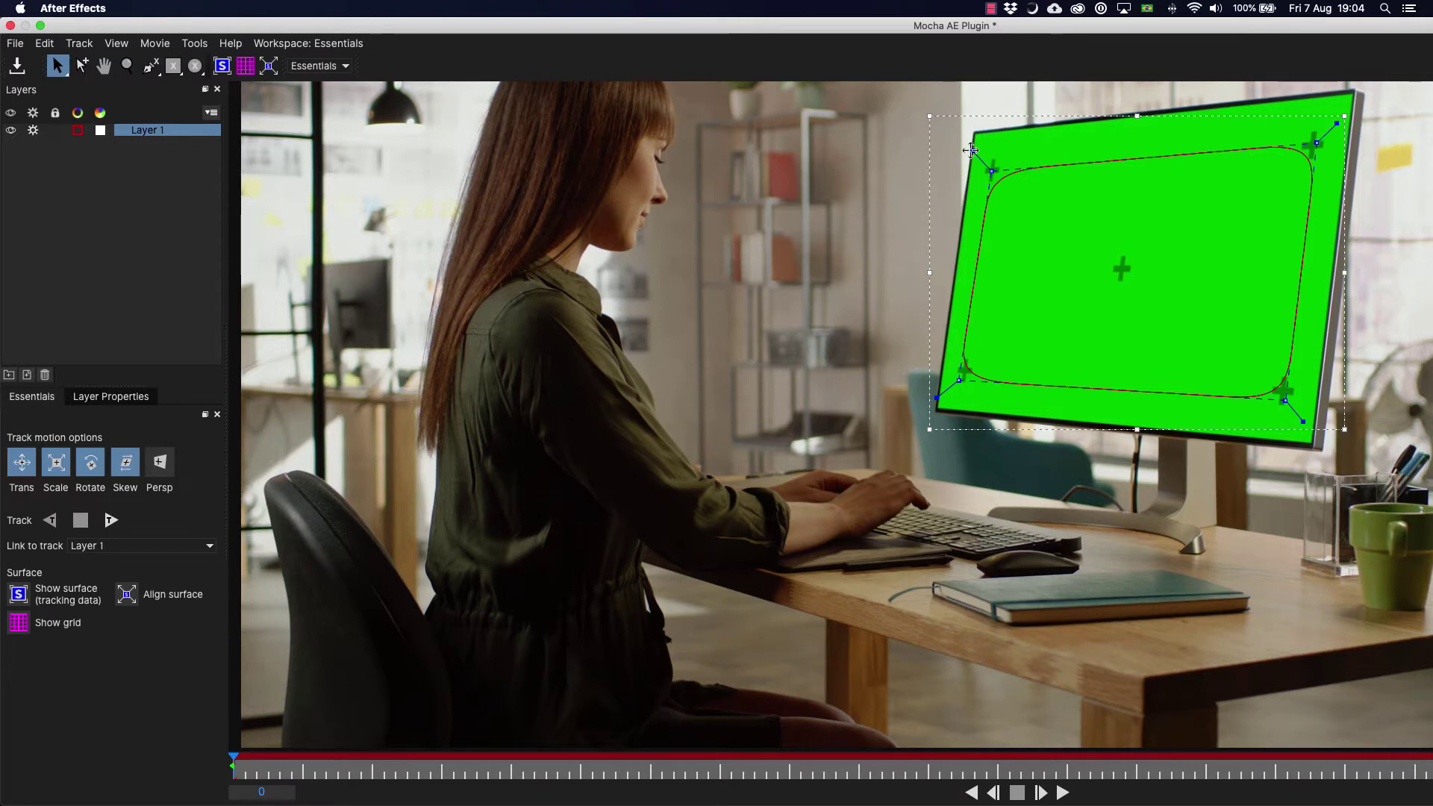
- Sharpen all four corners of the screen outline
{"action": "left_click_drag", "start_coordinate": [970, 149], "coordinate": [965, 119]}
{"action": "left_click_drag", "start_coordinate": [1337, 123], "coordinate": [1343, 115]}
{"action": "left_click_drag", "start_coordinate": [1304, 421], "coordinate": [1307, 425]}
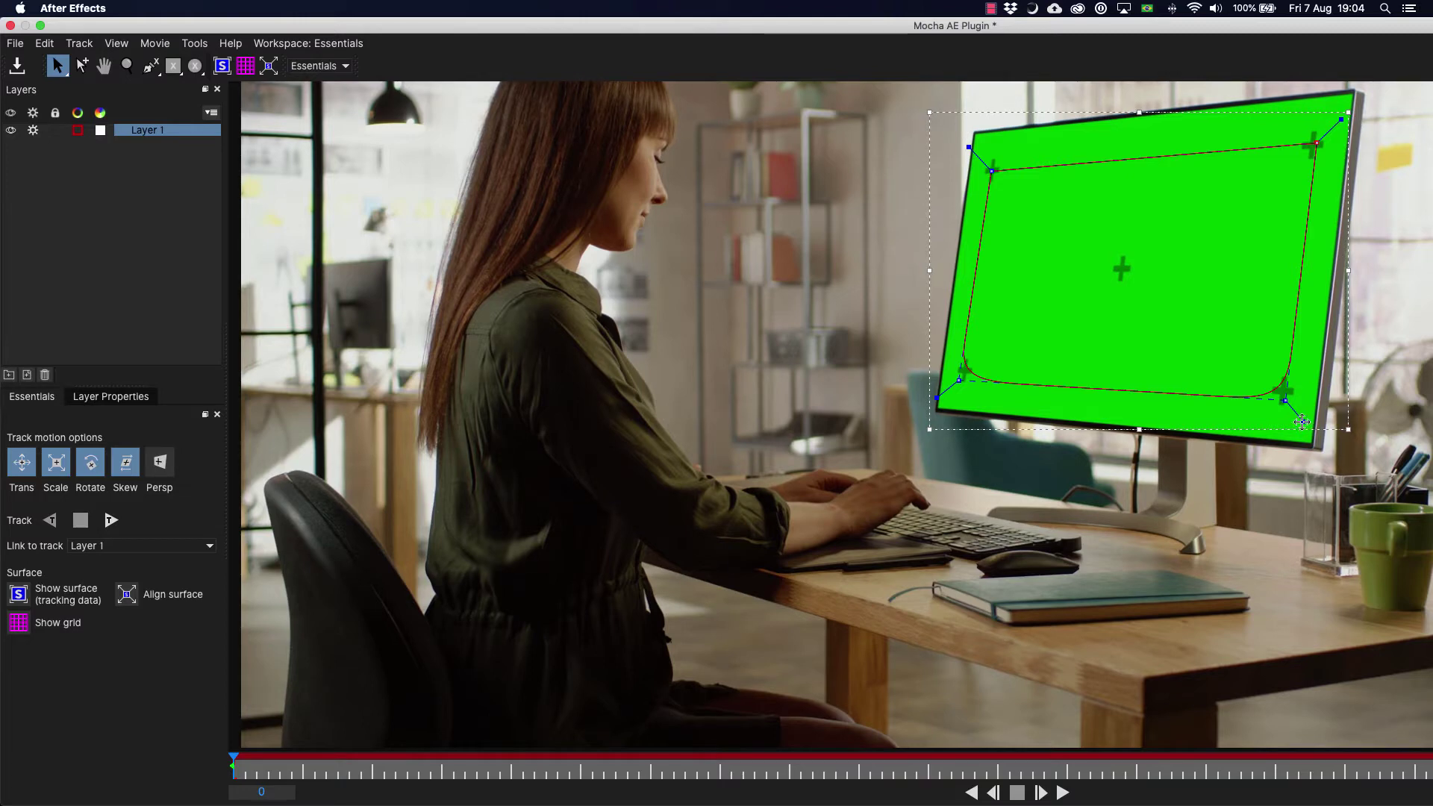
{"action": "left_click_drag", "start_coordinate": [935, 398], "coordinate": [932, 401]}
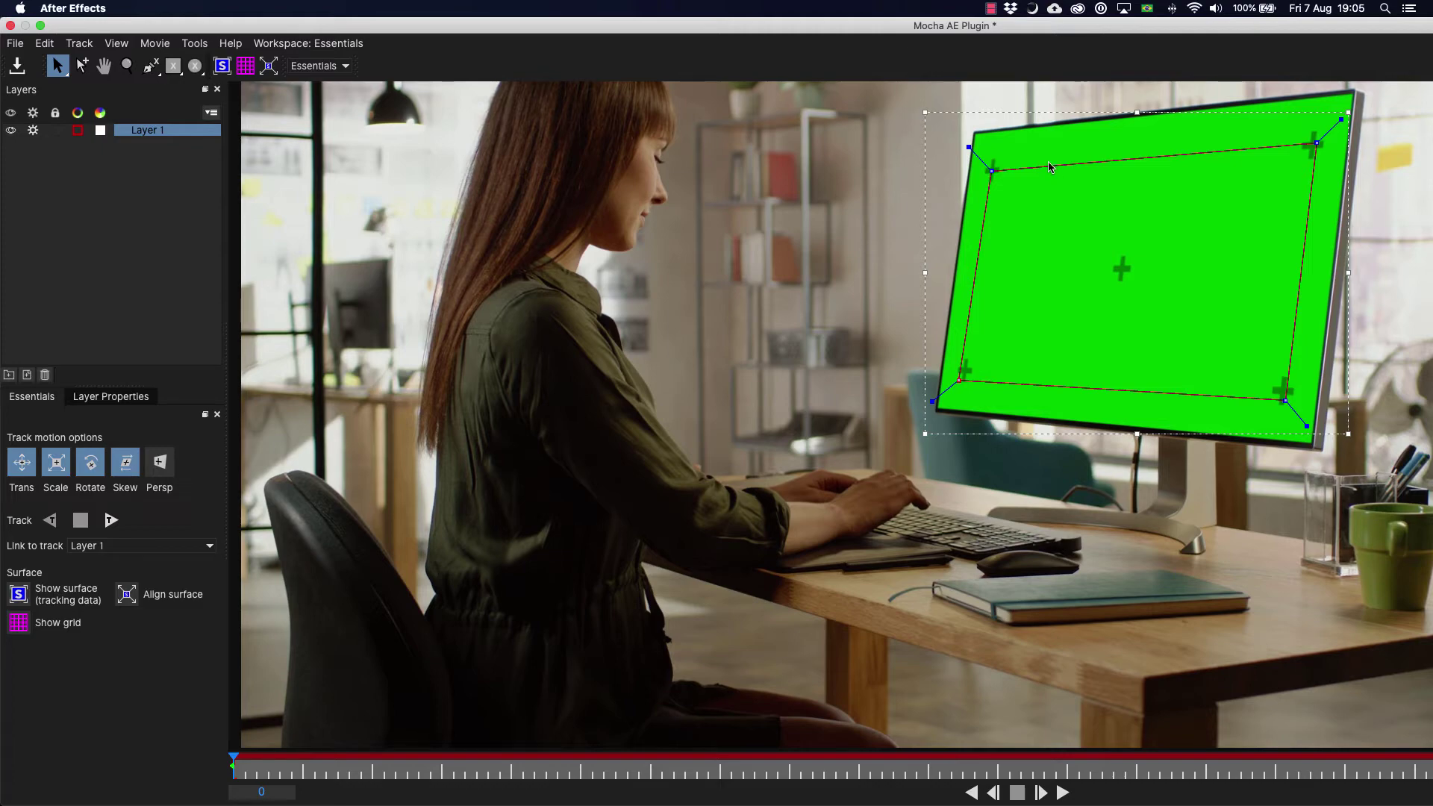
- Zoom in to inspect the screen's top-left and top-right corners
{"action": "key", "text": "z"}
{"action": "mouse_move", "coordinate": [999, 164]}
{"action": "left_mouse_down"}
{"action": "mouse_move", "coordinate": [1021, 70]}
{"action": "mouse_move", "coordinate": [856, 451]}
{"action": "mouse_move", "coordinate": [854, 411]}
{"action": "left_mouse_up"}
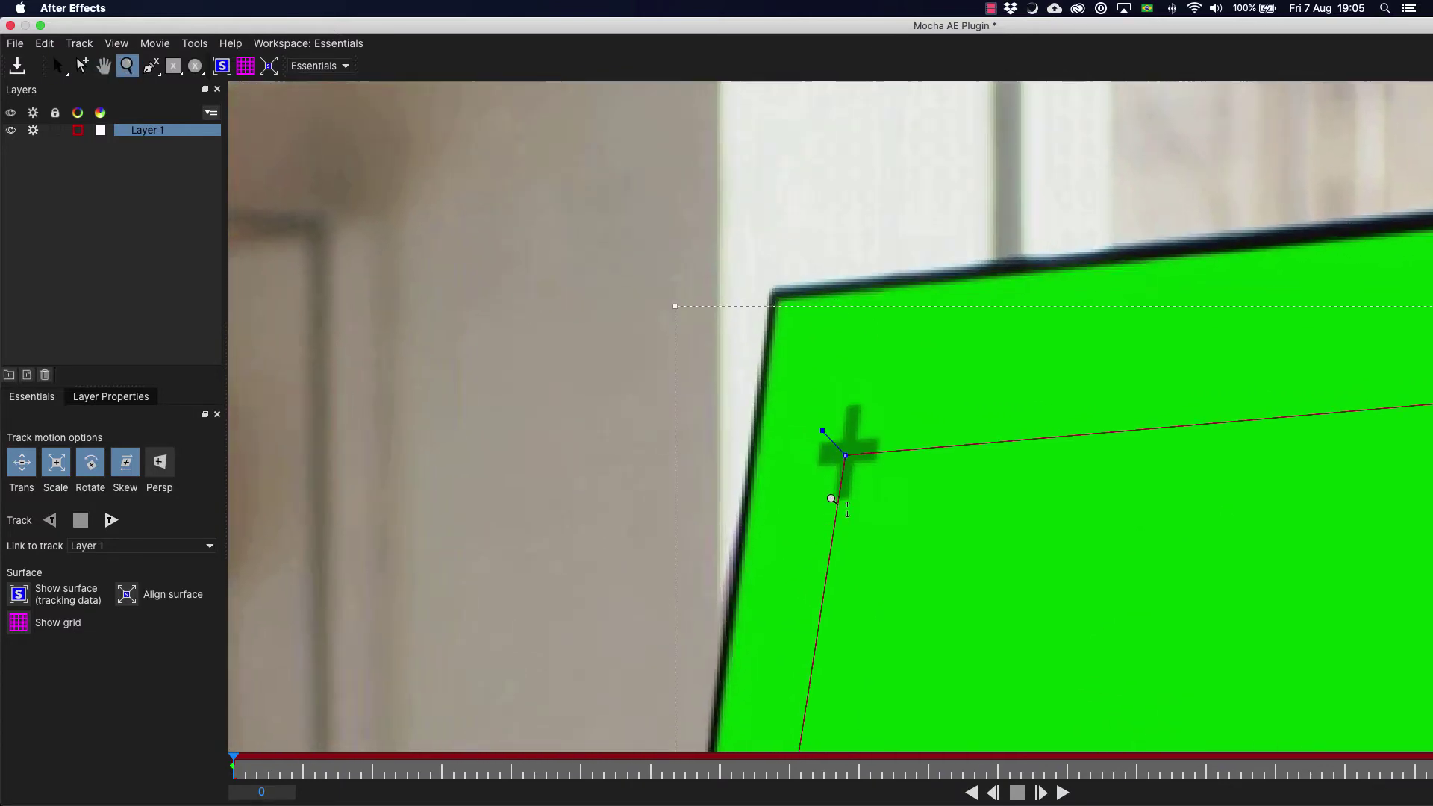
{"action": "key", "text": "s"}
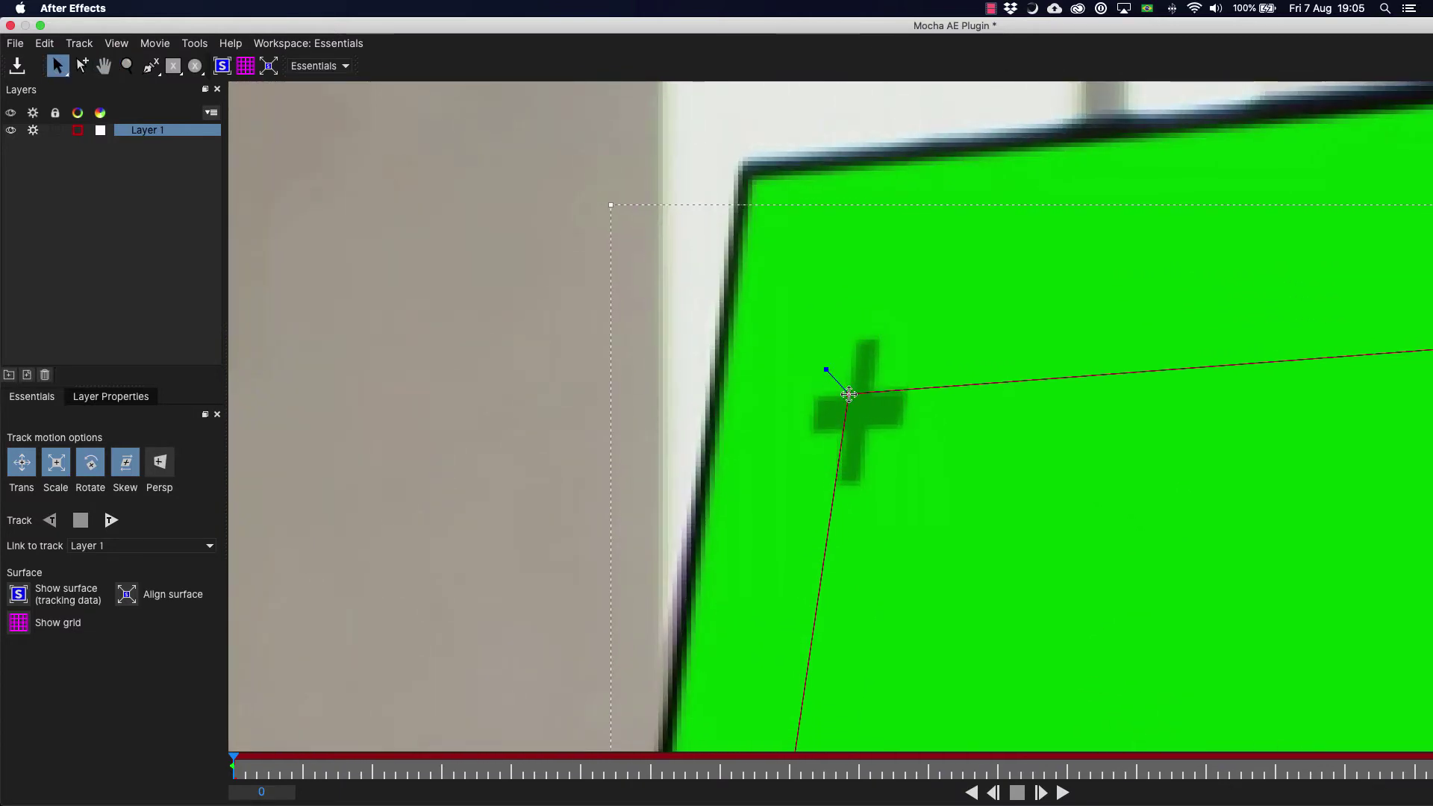
{"action": "key", "text": "x"}
{"action": "left_click_drag", "start_coordinate": [1099, 413], "coordinate": [769, 397]}
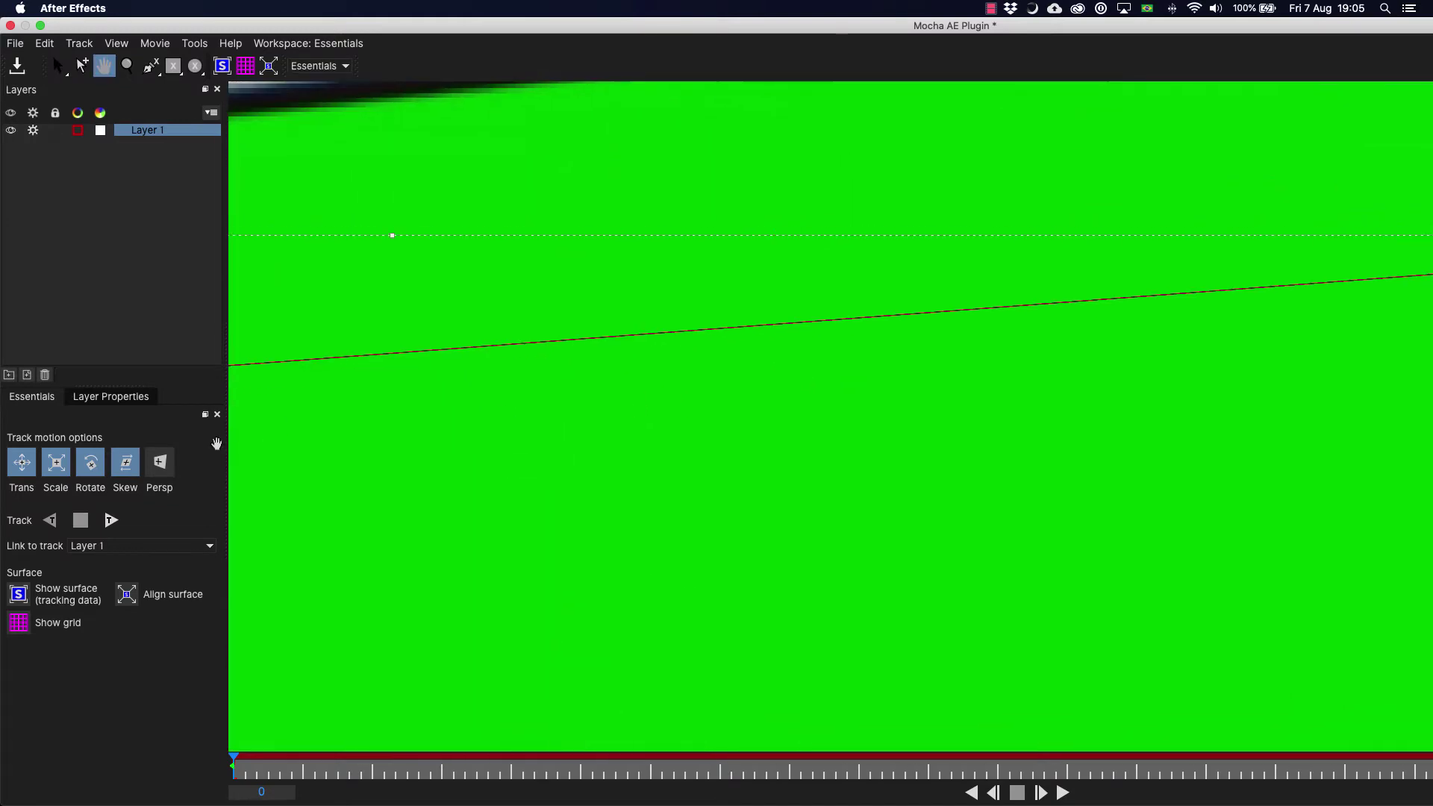
{"action": "key", "text": "s"}
- Move the bottom-right and bottom-left points onto their corner markers
{"action": "key", "text": "x"}
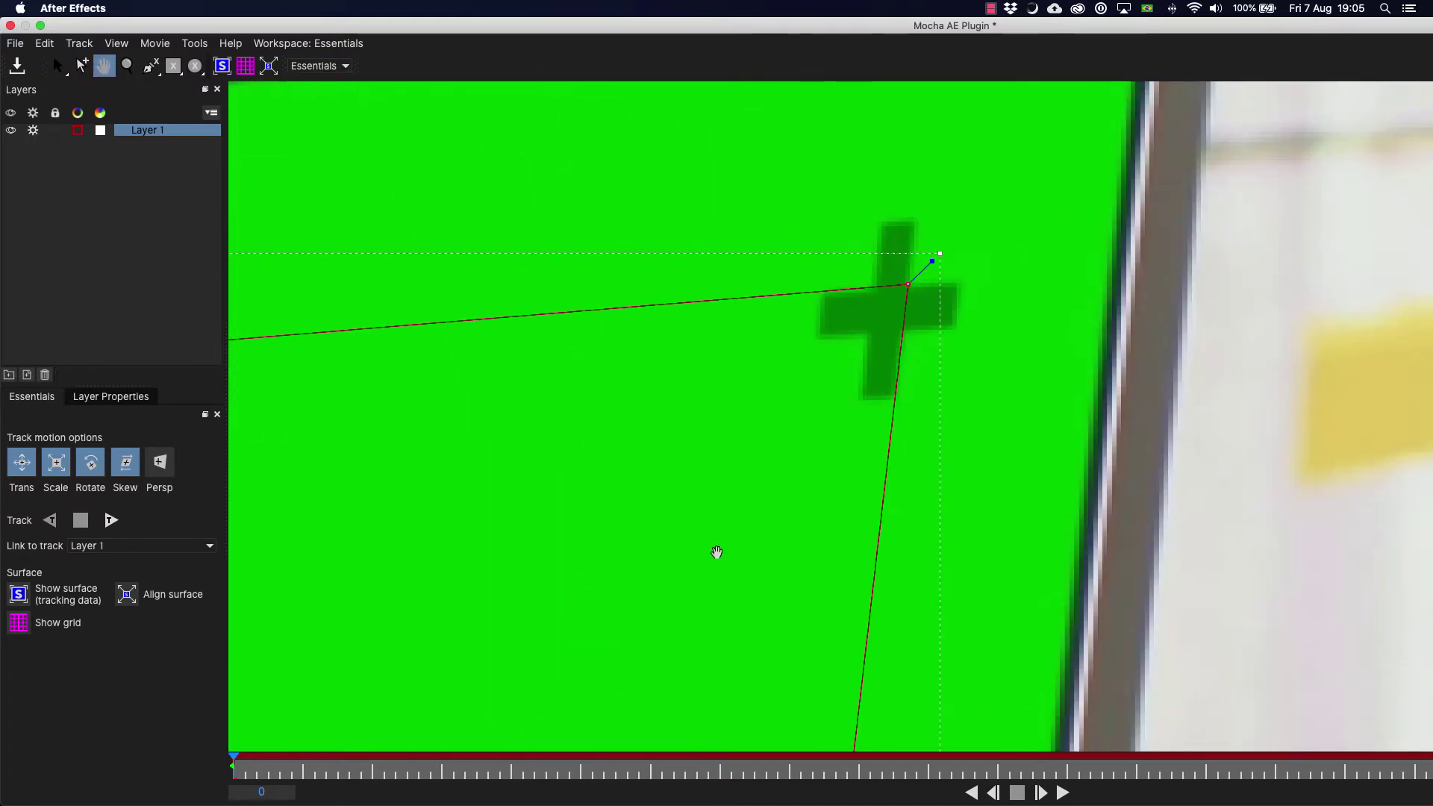
{"action": "mouse_move", "coordinate": [717, 550]}
{"action": "left_mouse_down"}
{"action": "mouse_move", "coordinate": [863, 358]}
{"action": "mouse_move", "coordinate": [886, 197]}
{"action": "left_mouse_up"}
{"action": "key", "text": "s"}
{"action": "left_click_drag", "start_coordinate": [1015, 440], "coordinate": [1042, 413]}
{"action": "key", "text": "x"}
{"action": "mouse_move", "coordinate": [1286, 544]}
{"action": "left_mouse_down"}
{"action": "mouse_move", "coordinate": [951, 468]}
{"action": "mouse_move", "coordinate": [1164, 476]}
{"action": "left_mouse_up"}
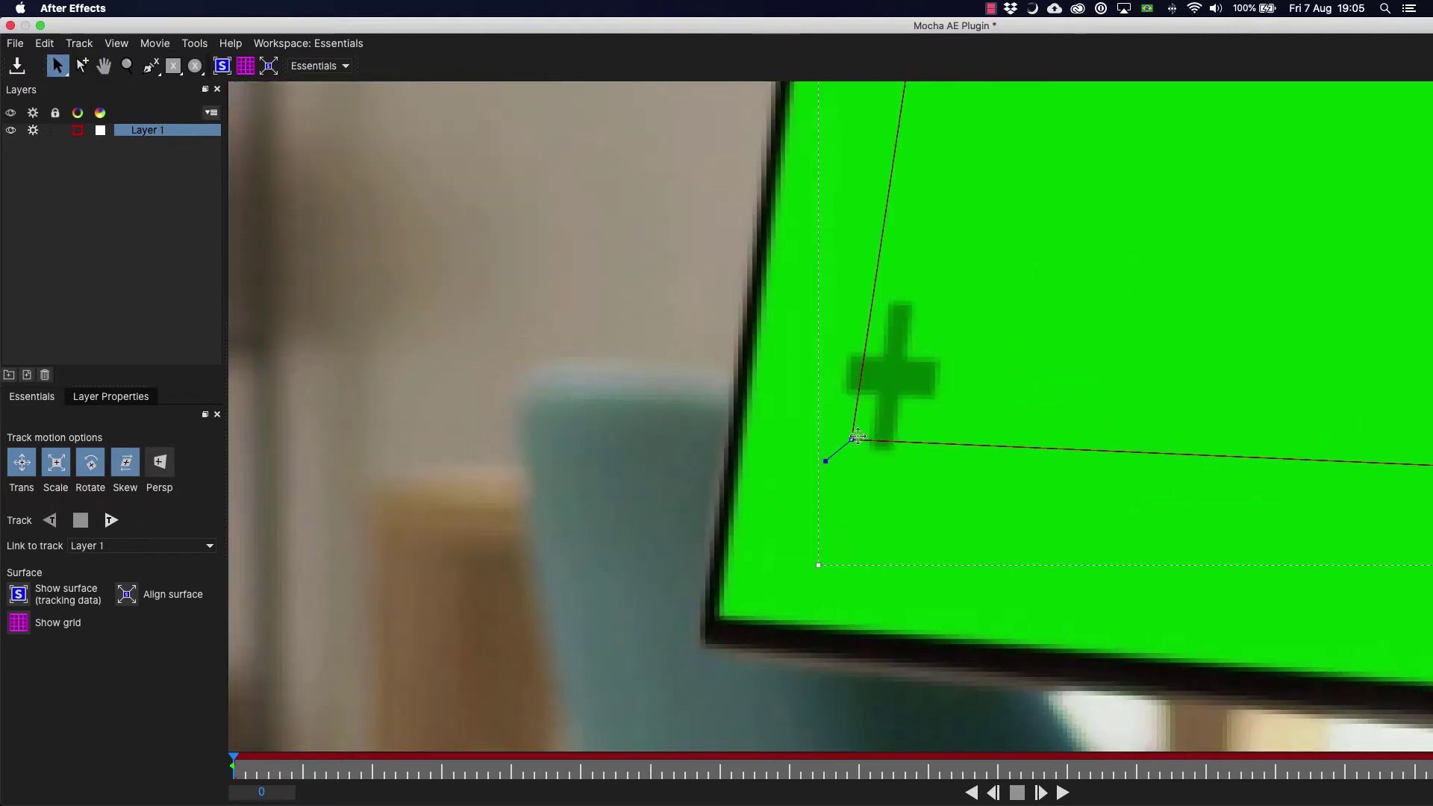
{"action": "key", "text": "s"}
{"action": "left_click_drag", "start_coordinate": [852, 440], "coordinate": [874, 396]}
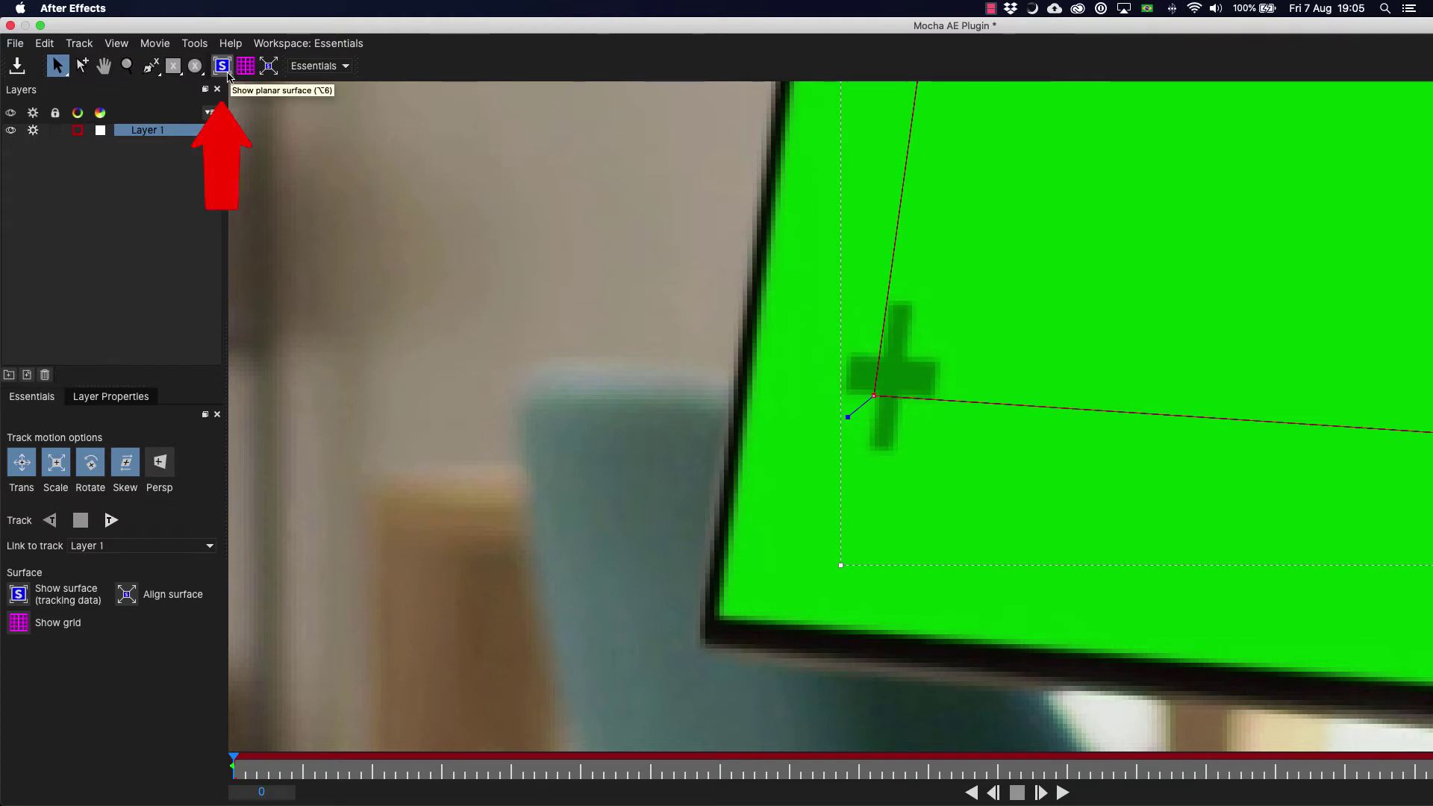
- Show the planar surface and drag its four corners onto the monitor corners
{"action": "left_click", "coordinate": [227, 72]}
{"action": "scroll", "coordinate": [1140, 376], "scroll_direction": "down", "scroll_amount": 5}
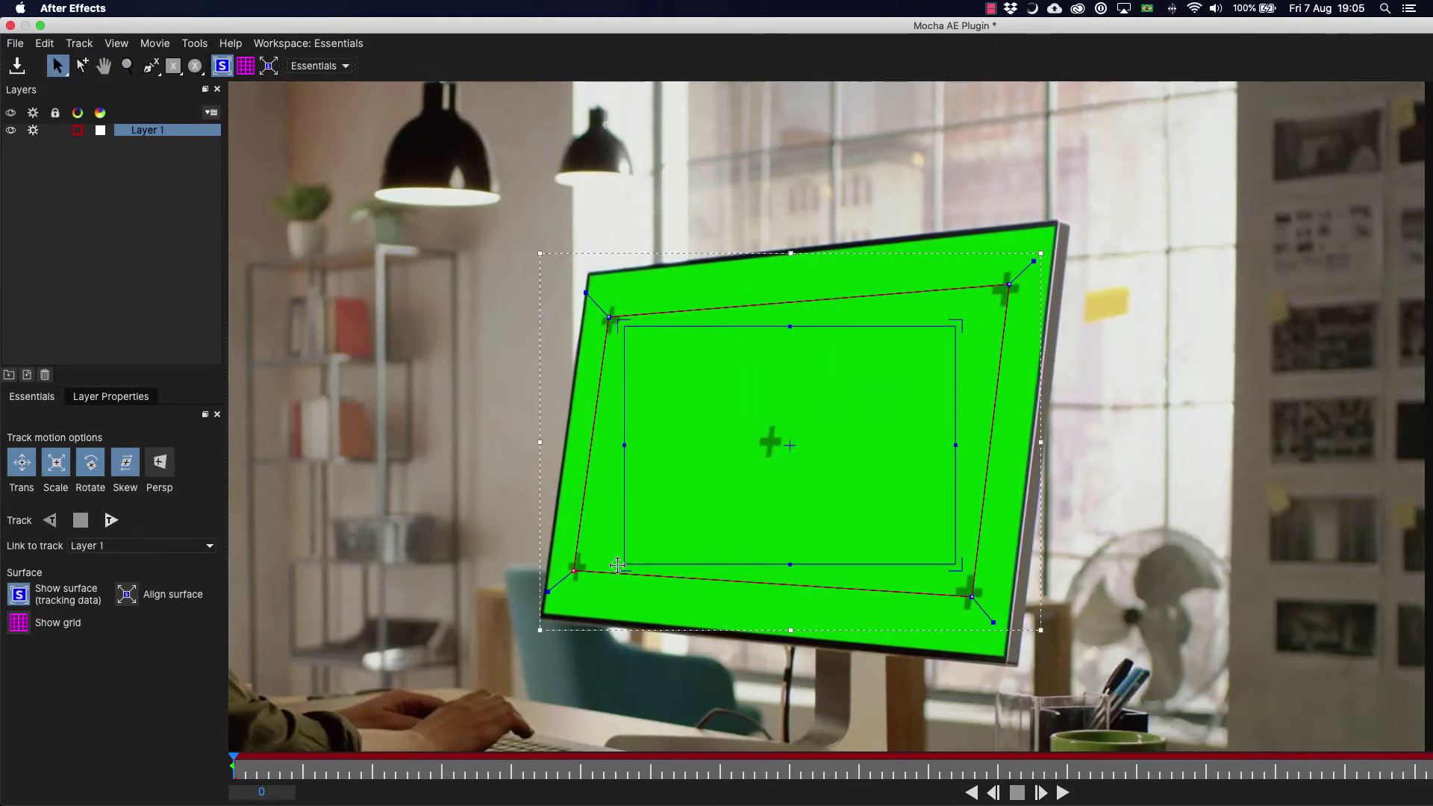
{"action": "left_click_drag", "start_coordinate": [621, 562], "coordinate": [539, 616]}
{"action": "left_click_drag", "start_coordinate": [624, 325], "coordinate": [584, 272]}
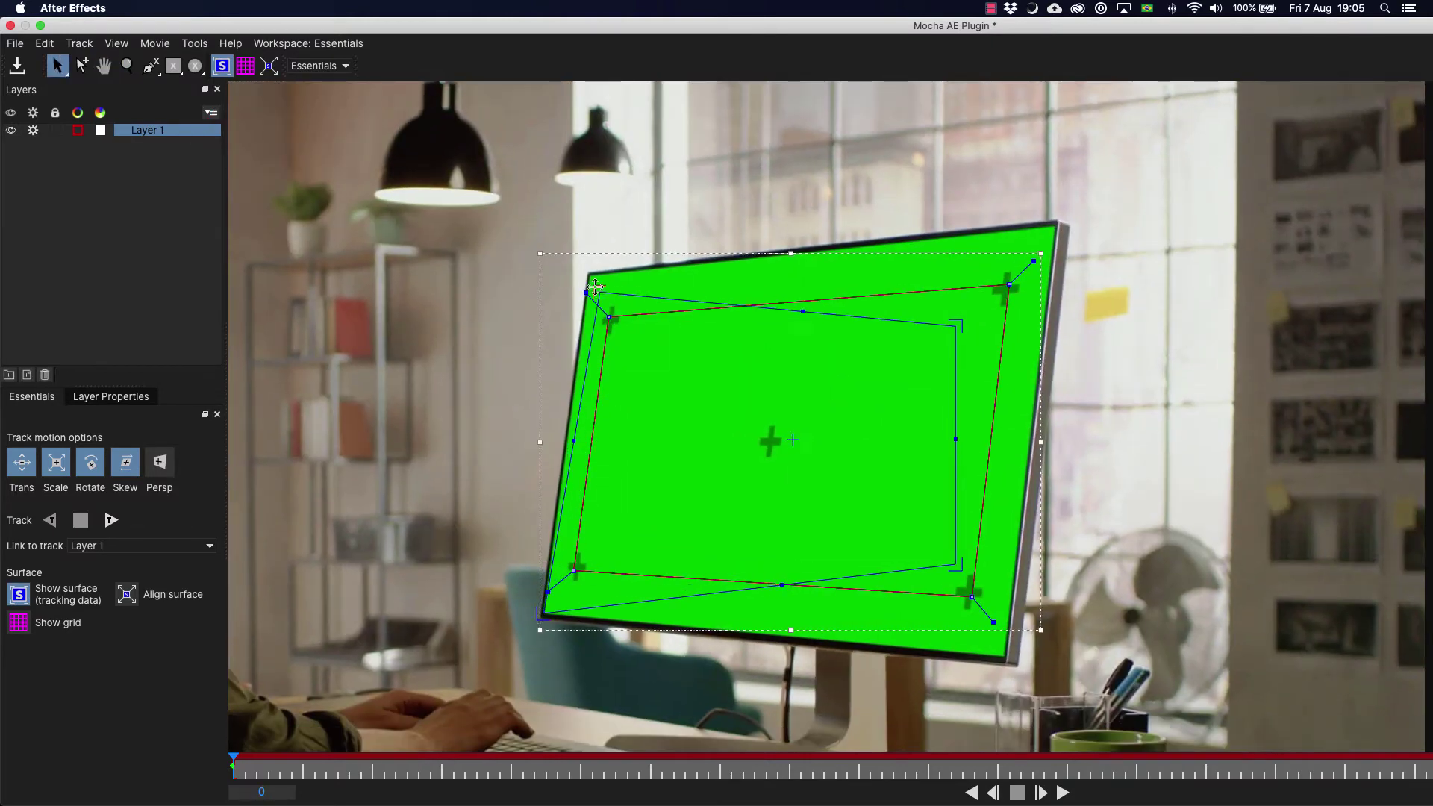
{"action": "left_click_drag", "start_coordinate": [954, 326], "coordinate": [1057, 226]}
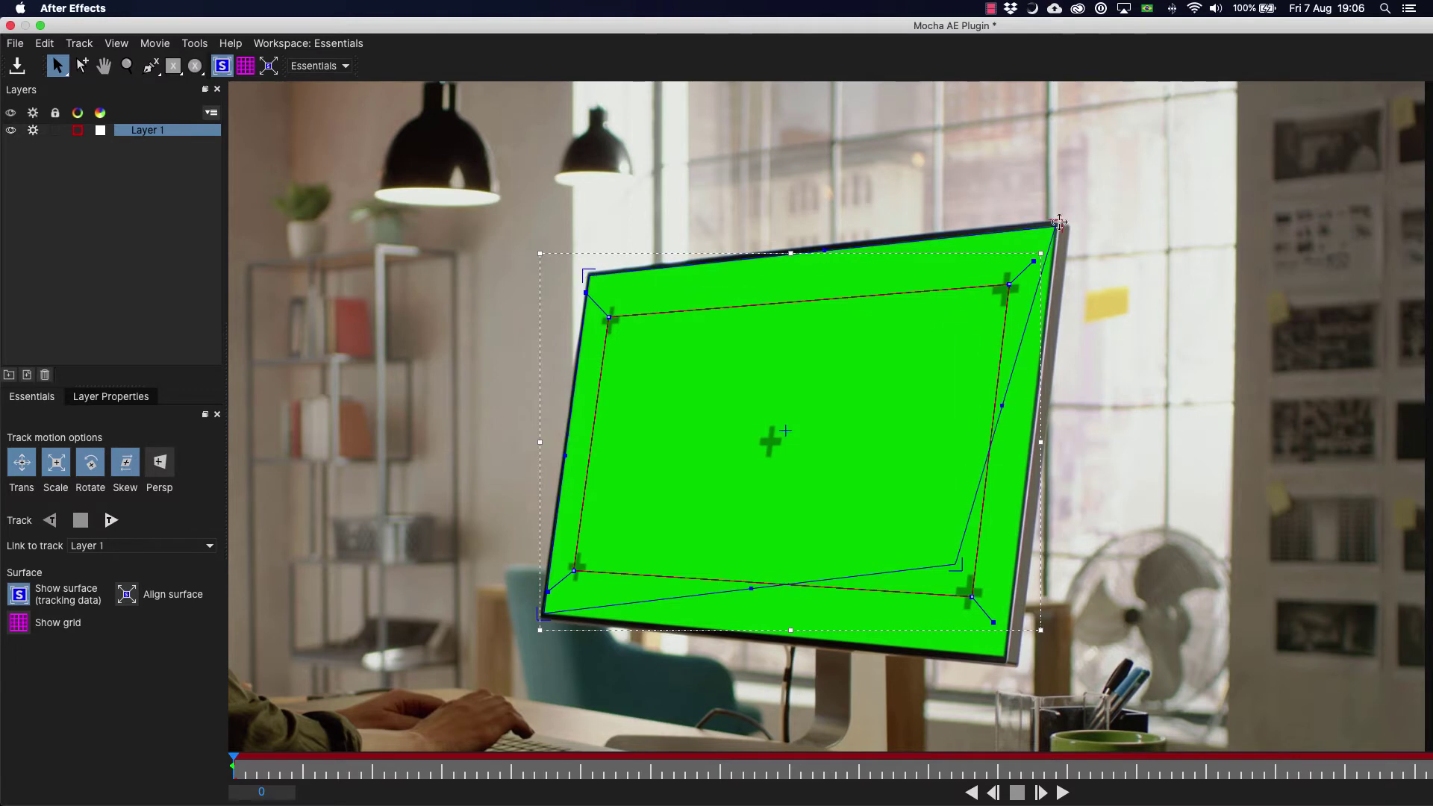
{"action": "left_click_drag", "start_coordinate": [958, 565], "coordinate": [1006, 660]}
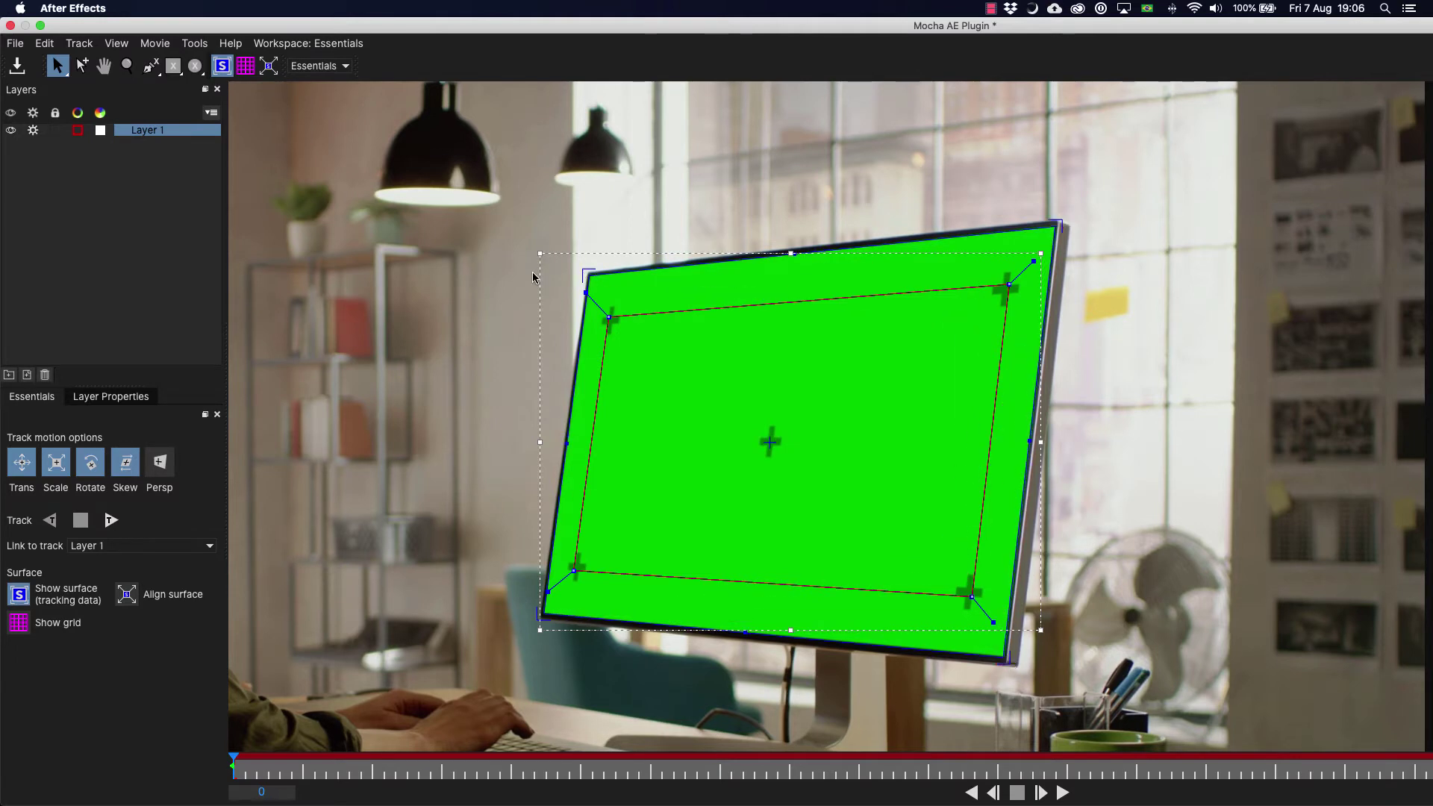
- Zoom and pan along the monitor's corners and edges to check the fit, then refit the view
{"action": "key", "text": "z"}
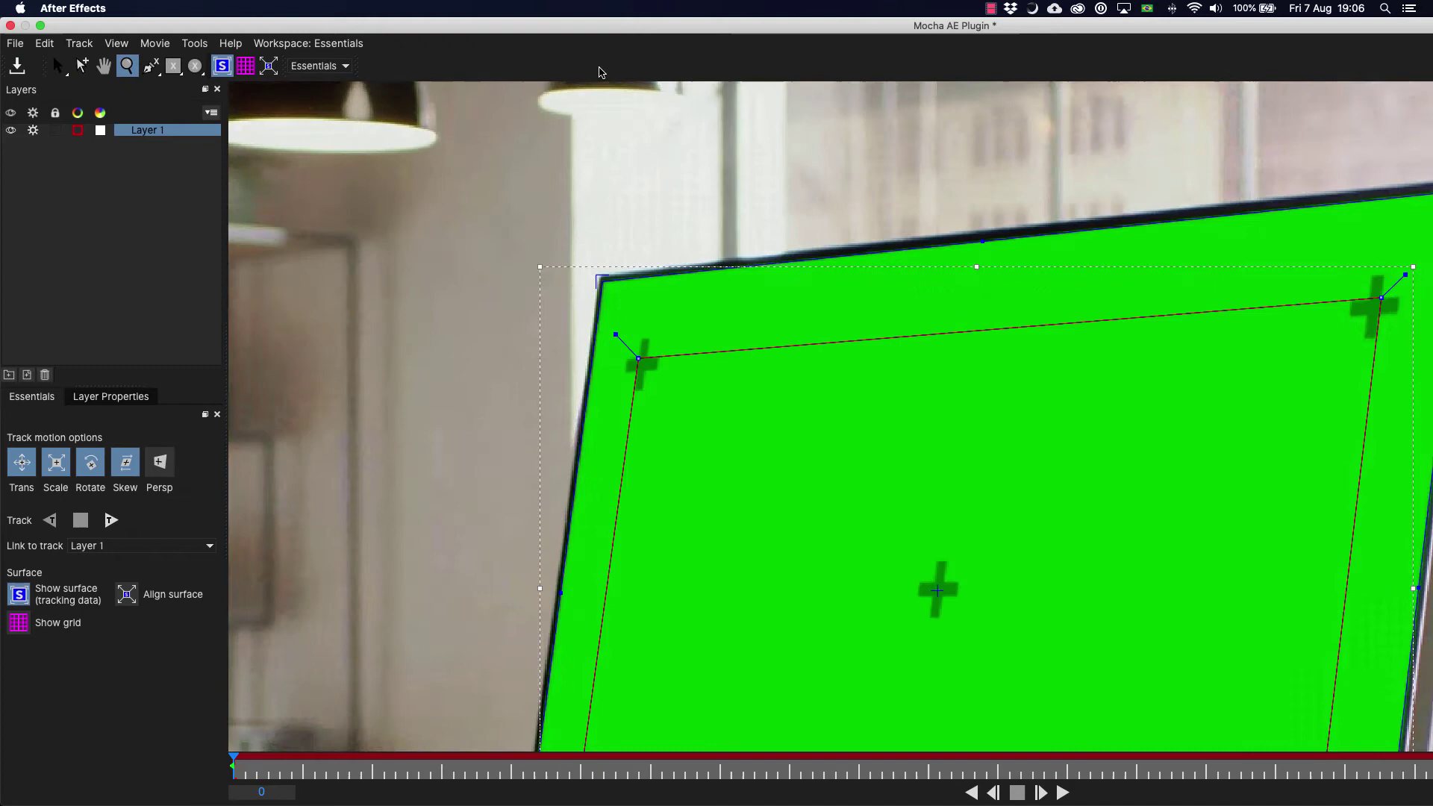
{"action": "left_click_drag", "start_coordinate": [585, 271], "coordinate": [562, 249]}
{"action": "key", "text": "q"}
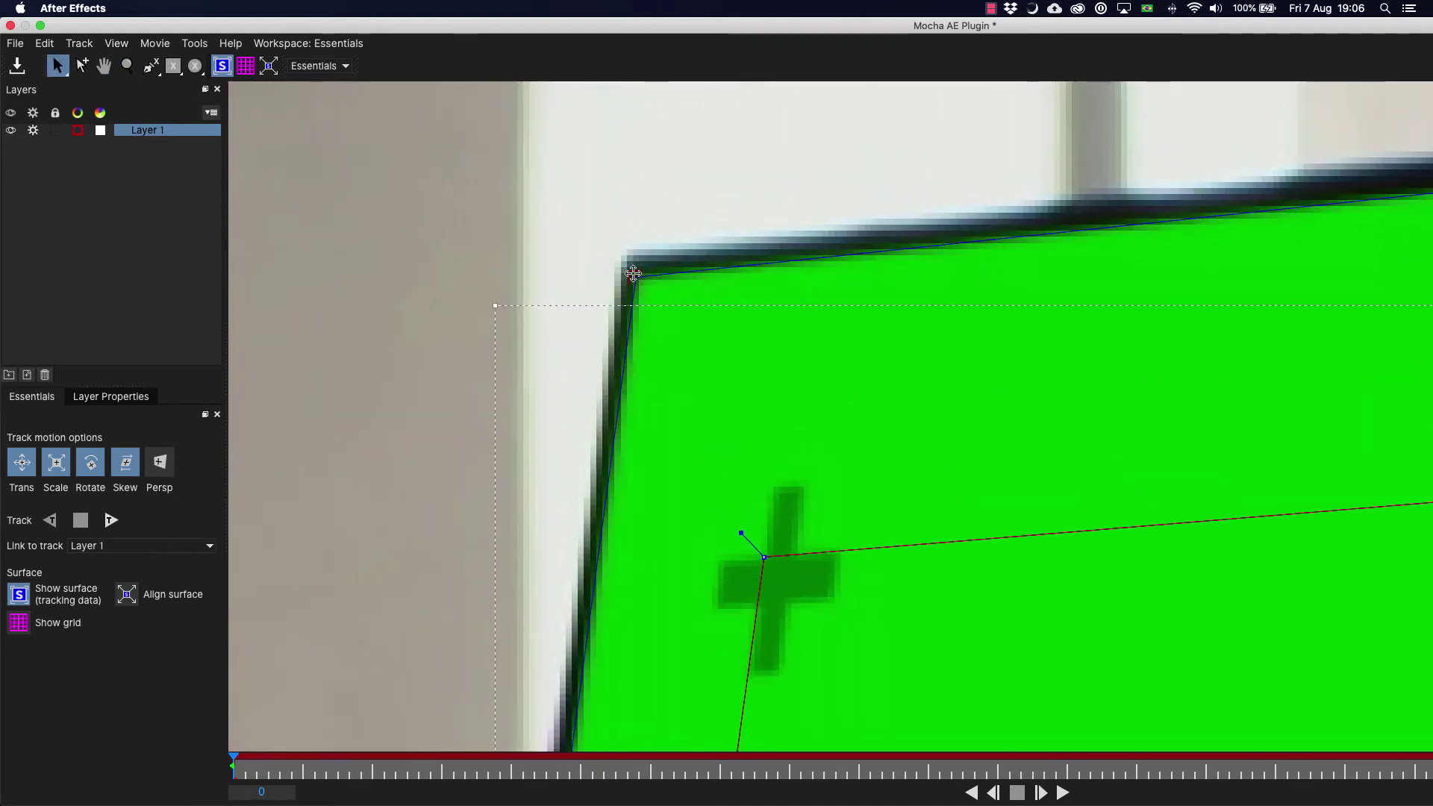
{"action": "key", "text": "x"}
{"action": "left_click_drag", "start_coordinate": [804, 292], "coordinate": [777, 401]}
{"action": "scroll", "coordinate": [779, 401], "scroll_direction": "down", "scroll_amount": 3}
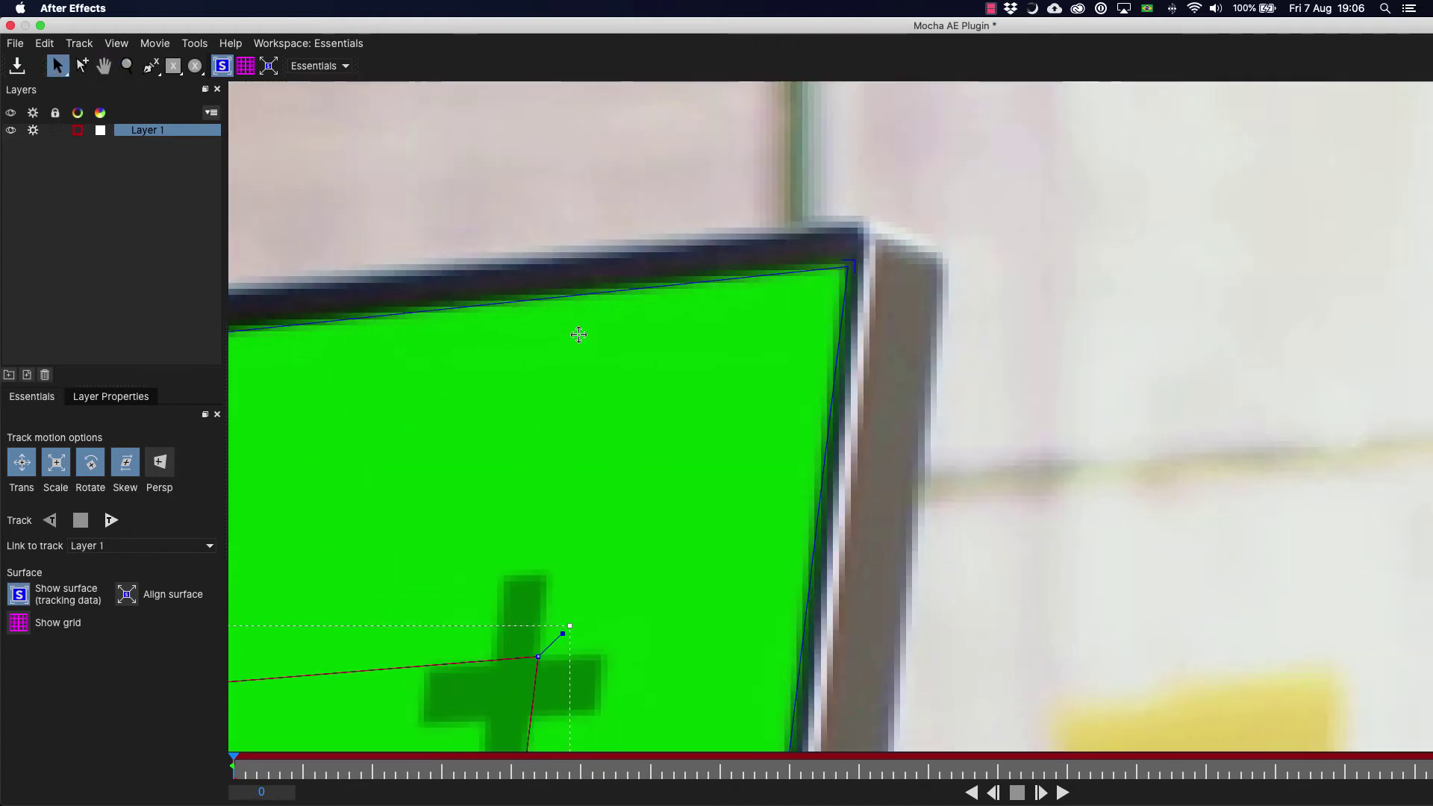
{"action": "scroll", "coordinate": [848, 256], "scroll_direction": "up", "scroll_amount": 3}
{"action": "left_click_drag", "start_coordinate": [755, 508], "coordinate": [945, 503]}
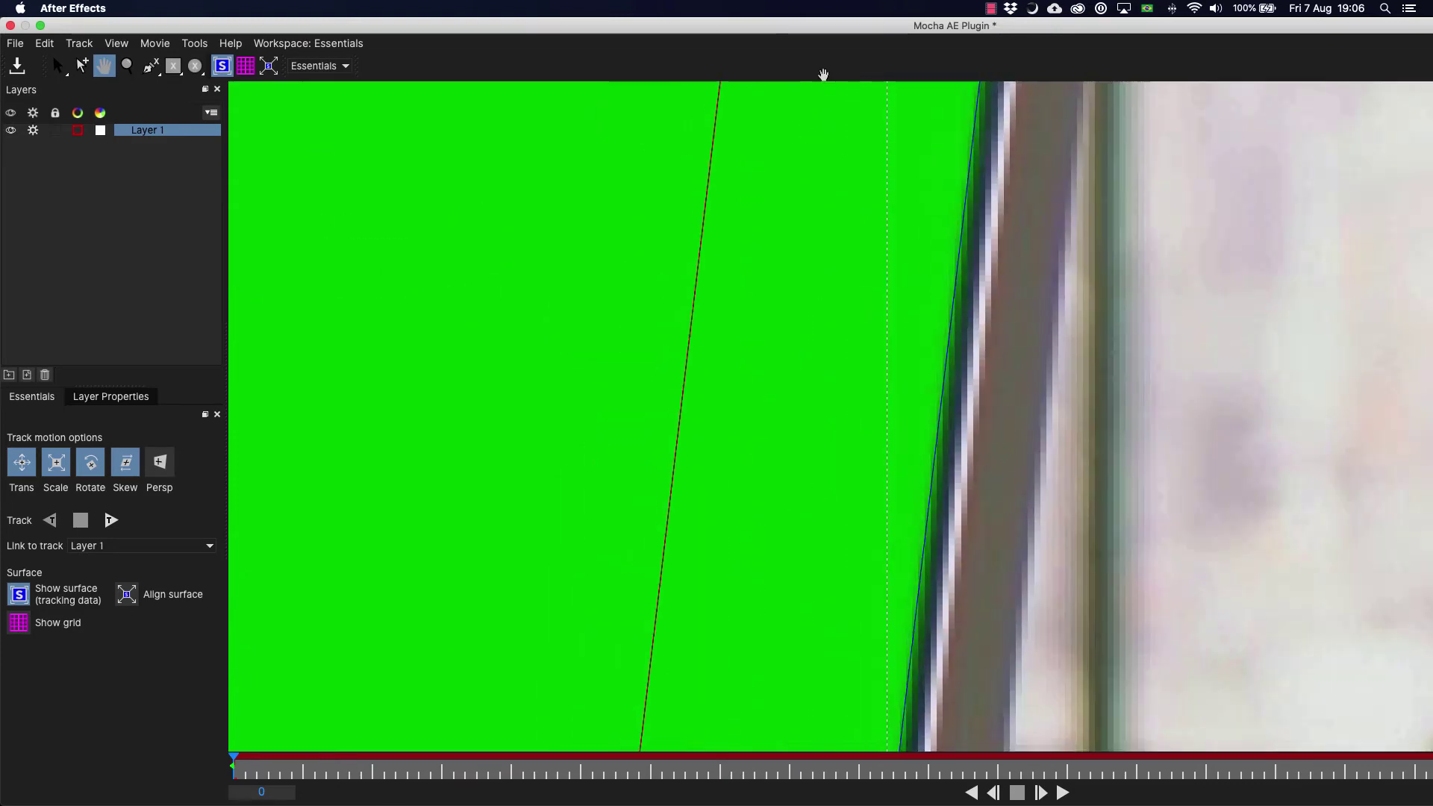
{"action": "key", "text": "q"}
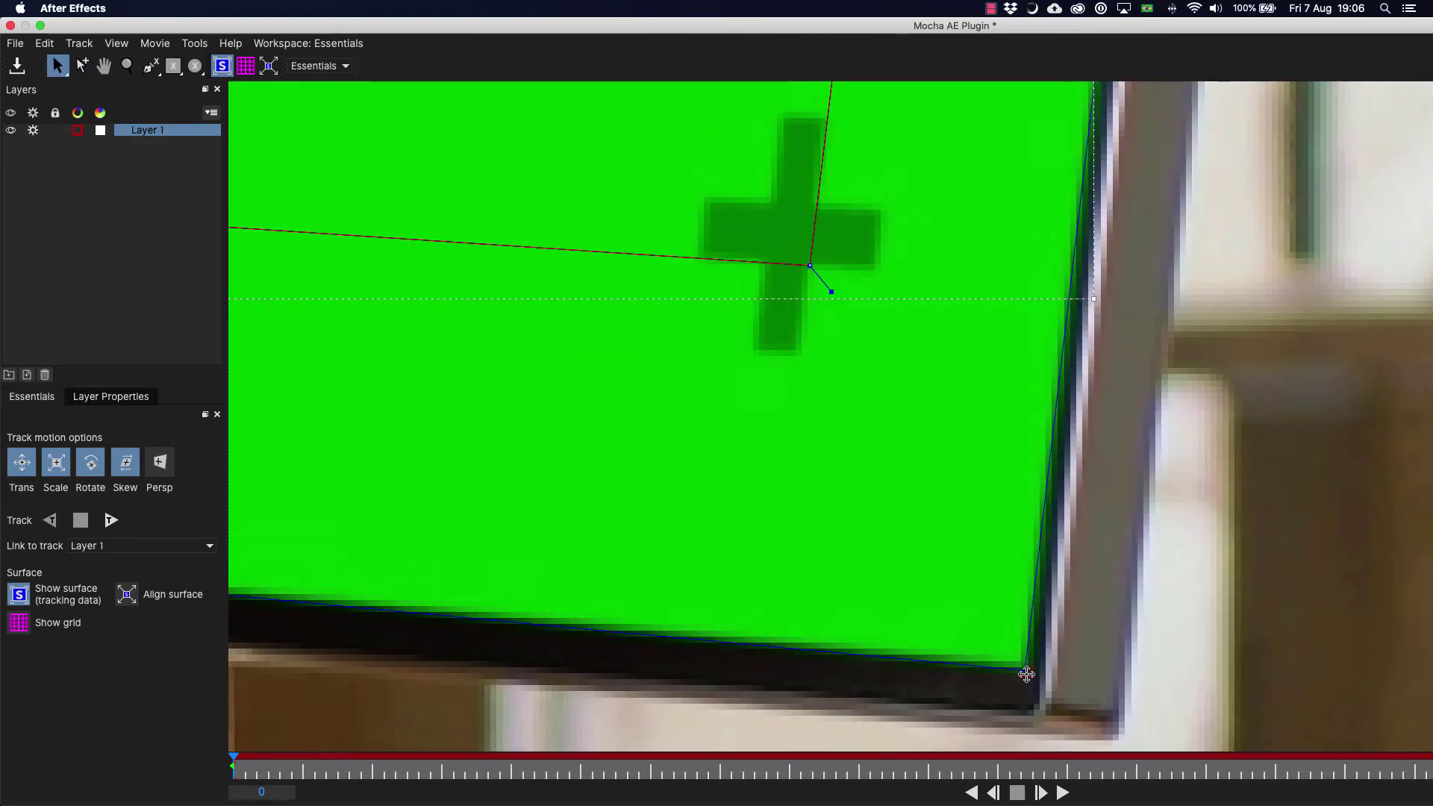
{"action": "key", "text": "x"}
{"action": "mouse_move", "coordinate": [1056, 639]}
{"action": "left_mouse_down"}
{"action": "mouse_move", "coordinate": [773, 576]}
{"action": "mouse_move", "coordinate": [557, 570]}
{"action": "mouse_move", "coordinate": [915, 598]}
{"action": "left_mouse_up"}
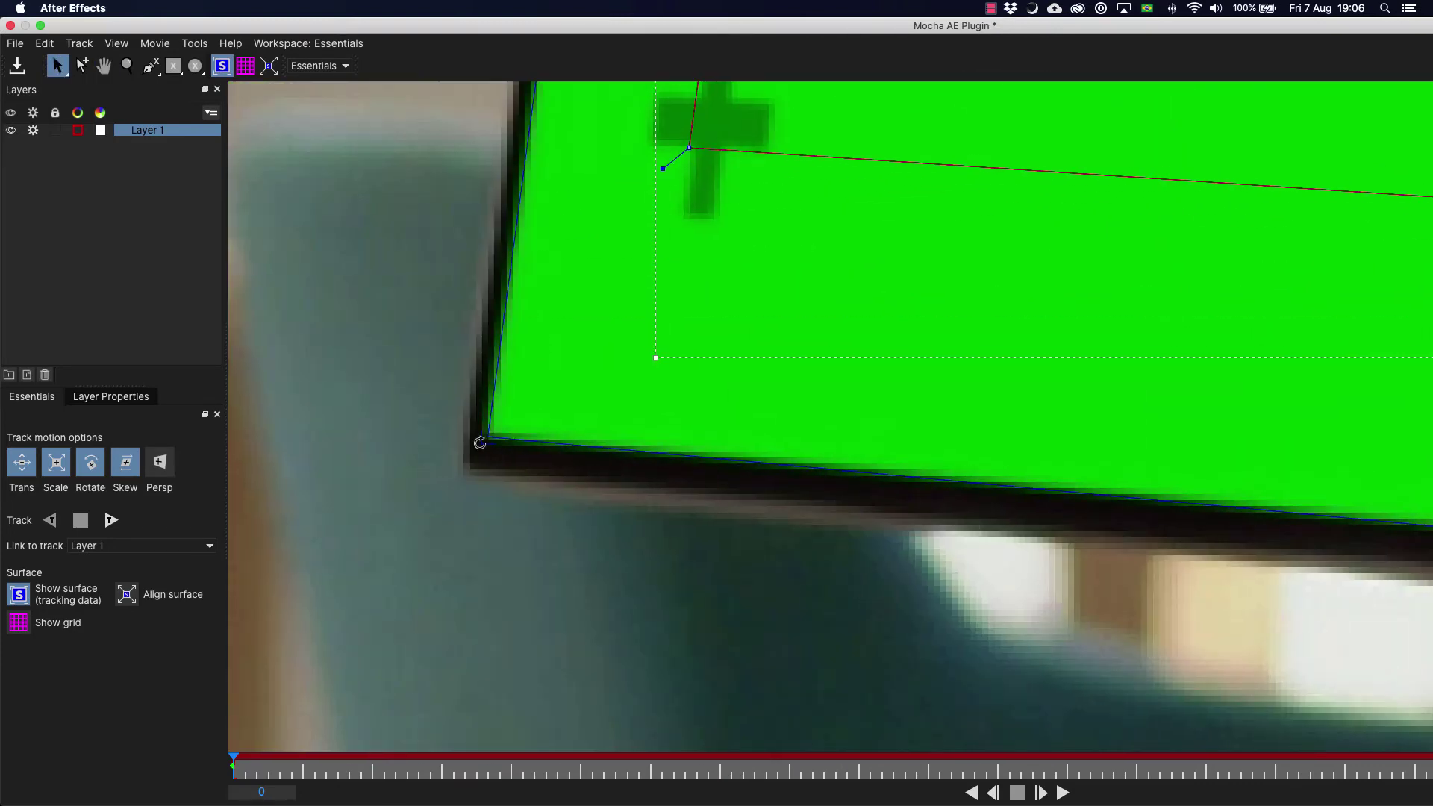
{"action": "key", "text": "q"}
{"action": "scroll", "coordinate": [476, 455], "scroll_direction": "down", "scroll_amount": 5}
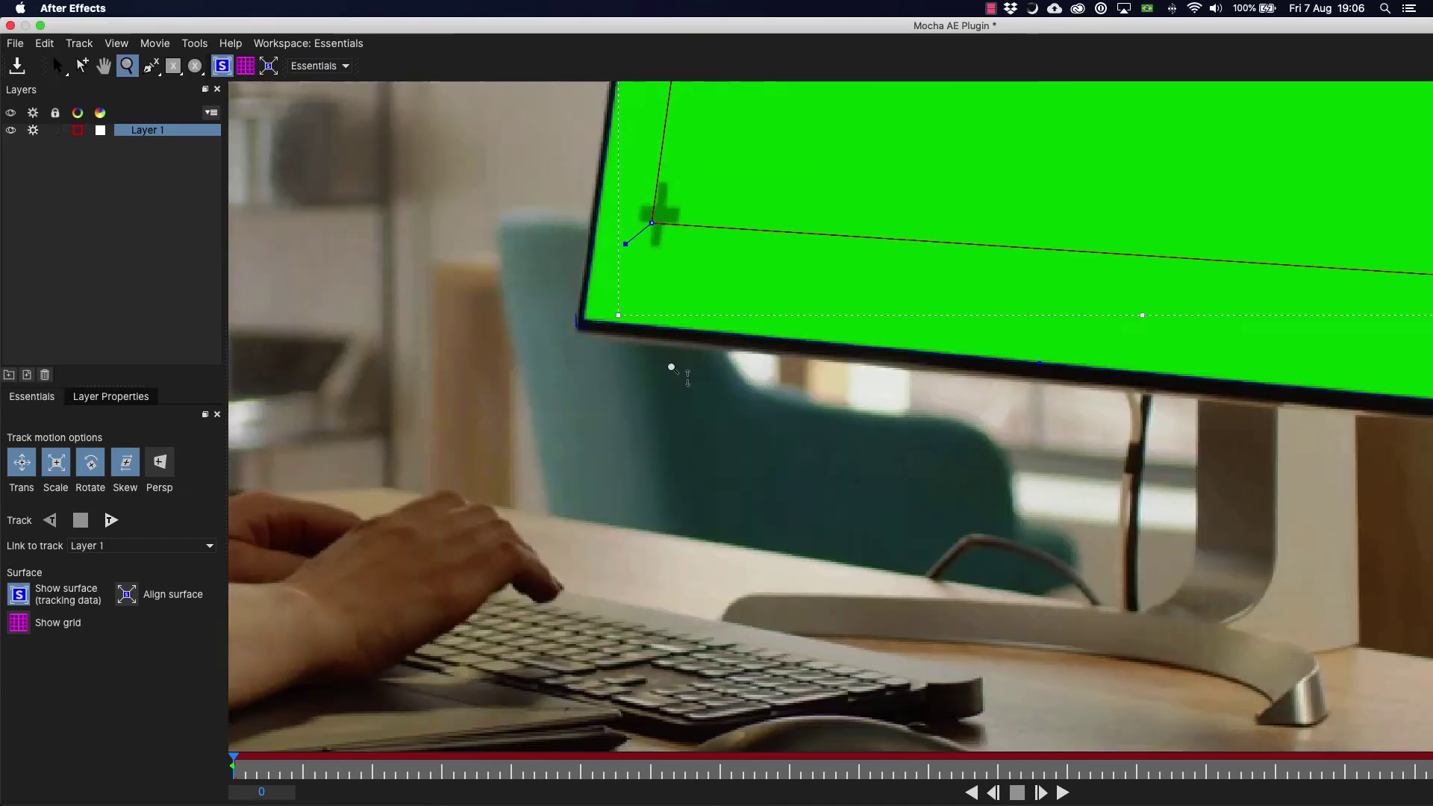
{"action": "key", "text": "x"}
{"action": "key", "text": "q"}
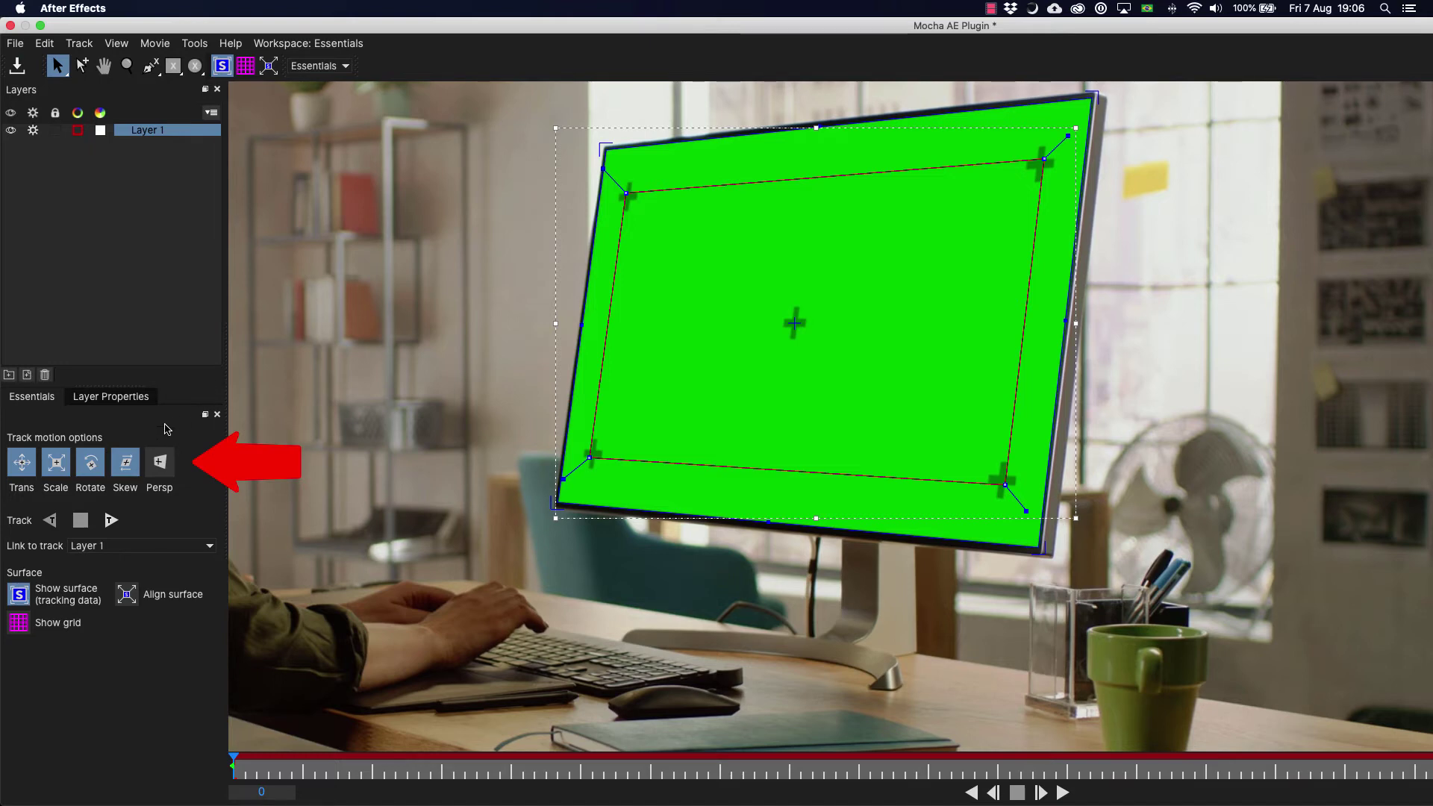
- Track Layer 1 forward with perspective, save the Mocha project, and exit to After Effects
{"action": "left_click", "coordinate": [156, 470]}
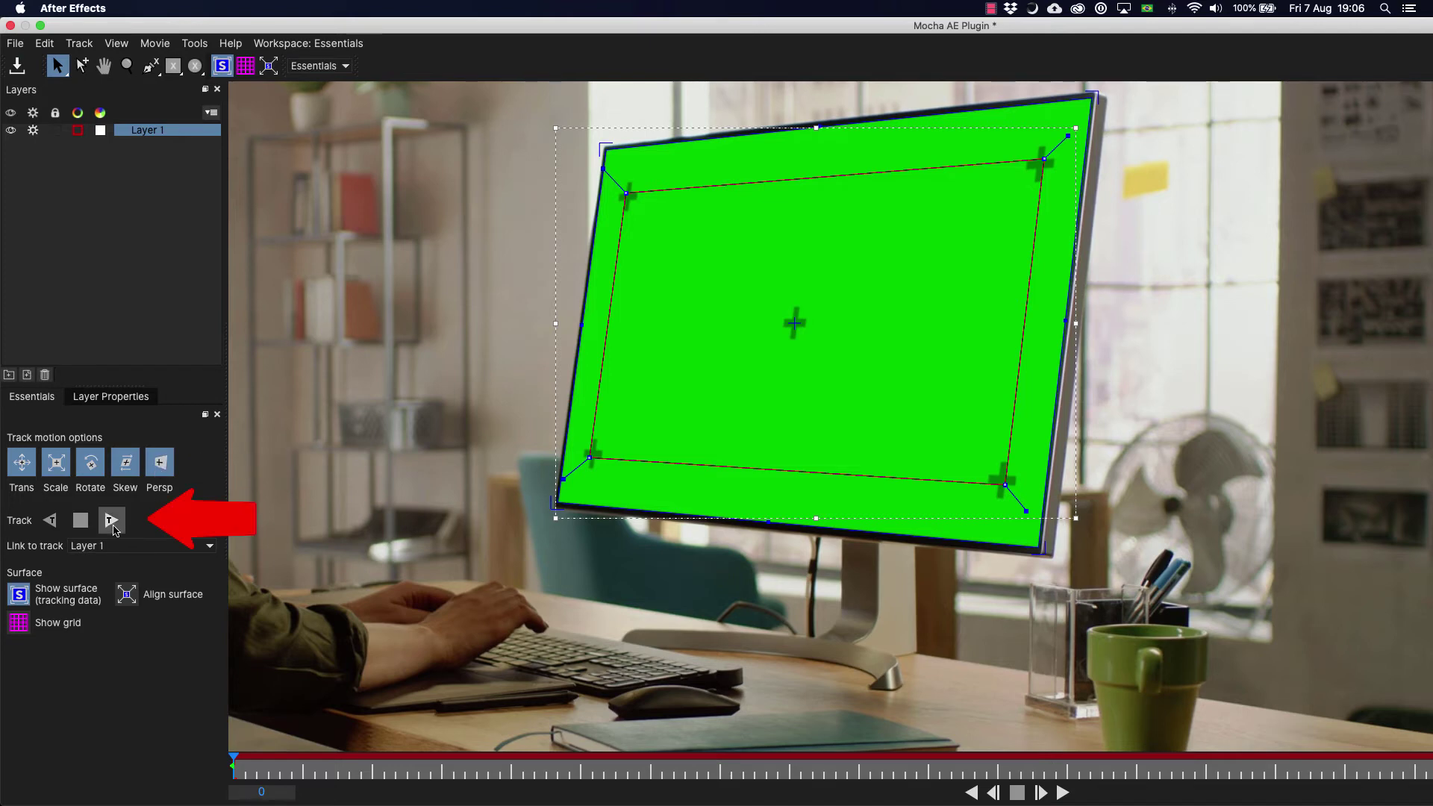
{"action": "left_click", "coordinate": [112, 521]}
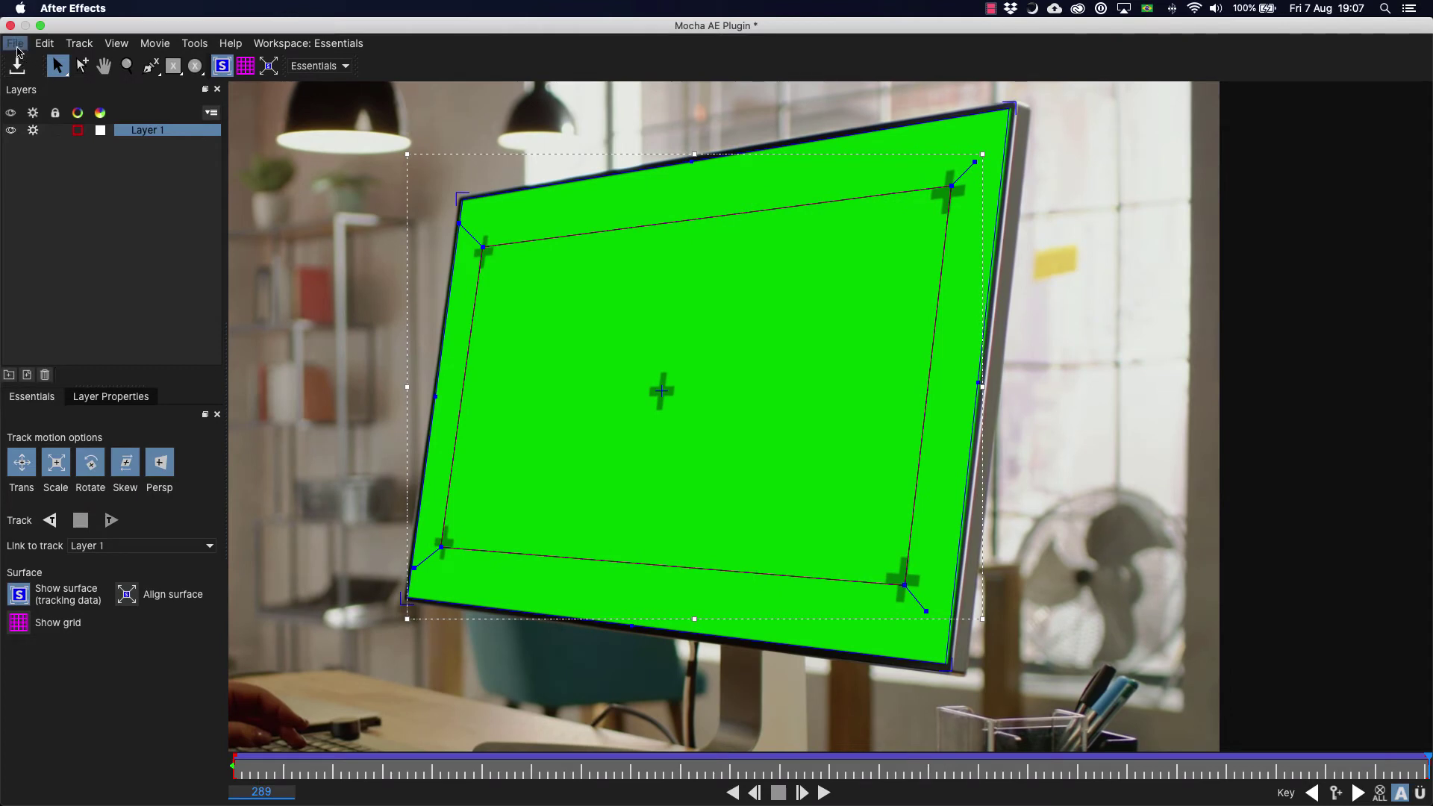
{"action": "left_click", "coordinate": [19, 68]}
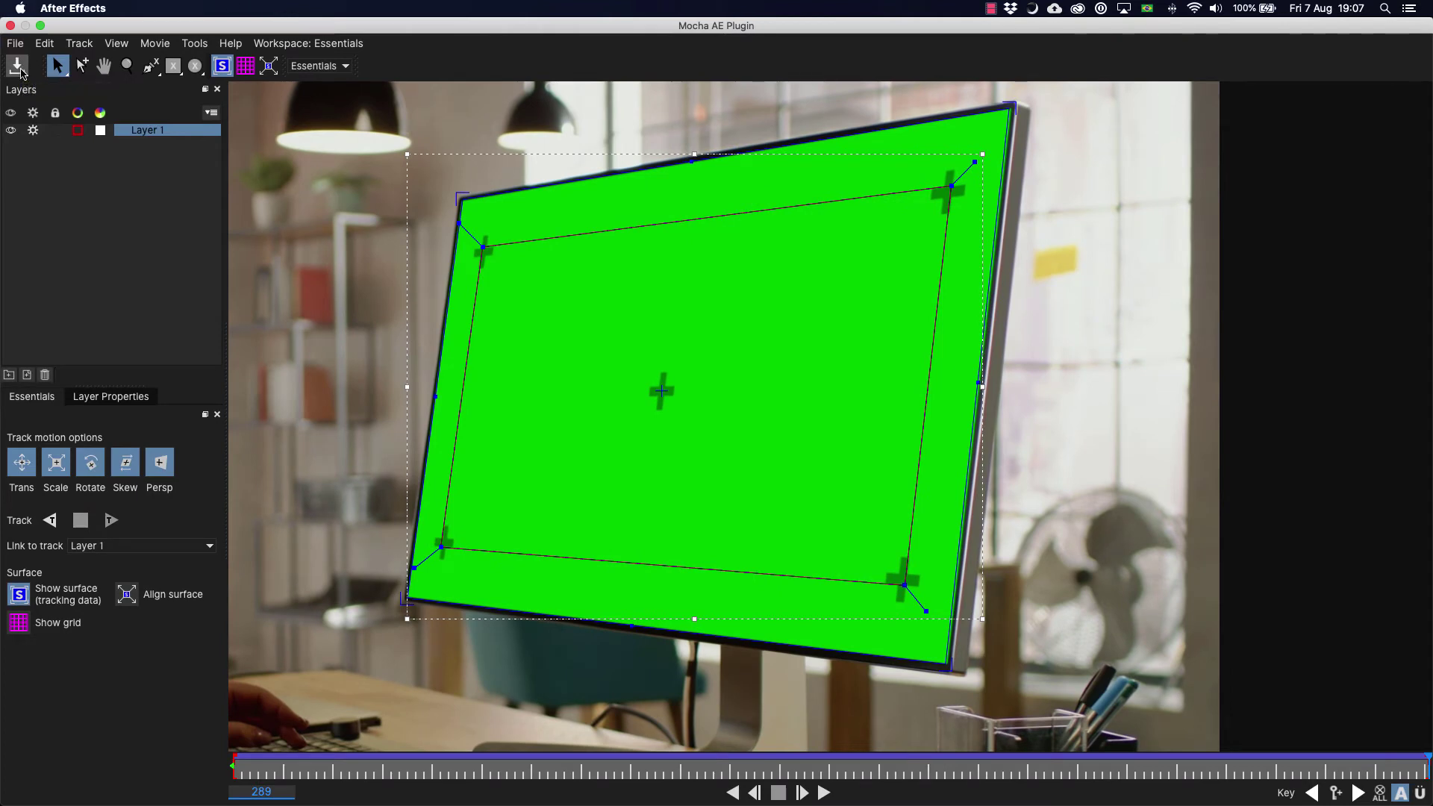
{"action": "left_click", "coordinate": [16, 43]}
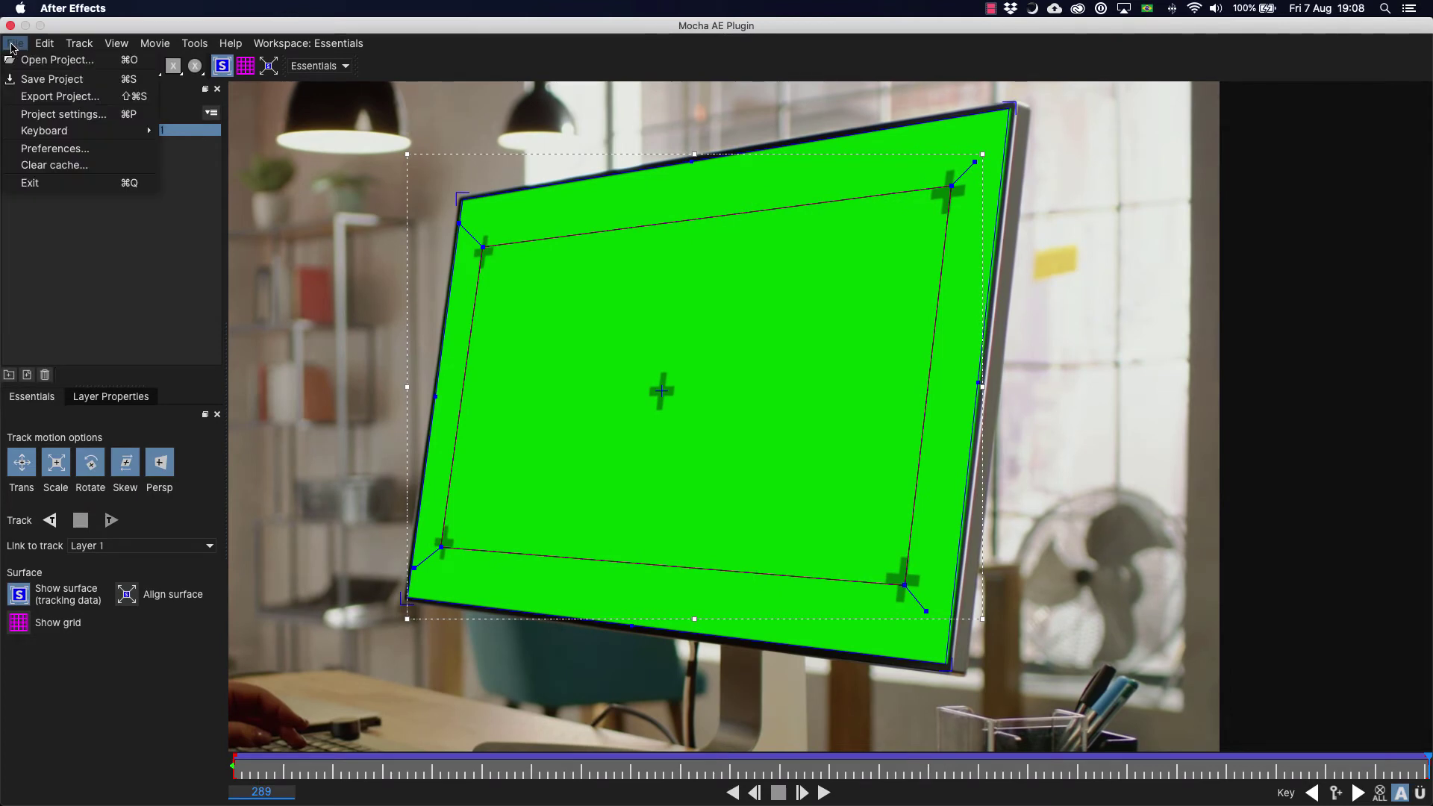
{"action": "left_click", "coordinate": [34, 182]}
- Import Replacement - 720p.m4v and place it as the top layer above the main video
{"action": "left_click", "coordinate": [129, 8]}
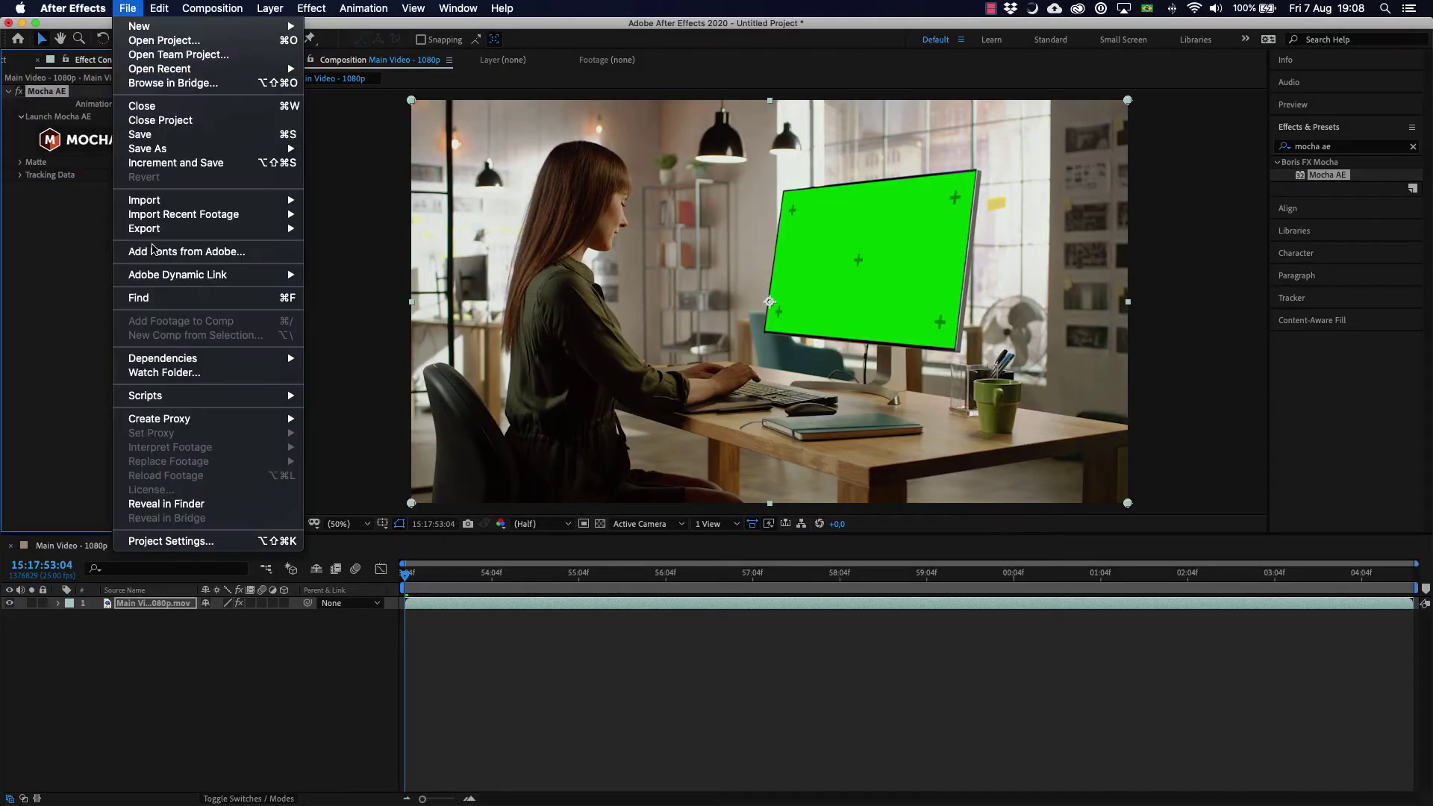
{"action": "mouse_move", "coordinate": [144, 200]}
{"action": "left_click", "coordinate": [381, 202]}
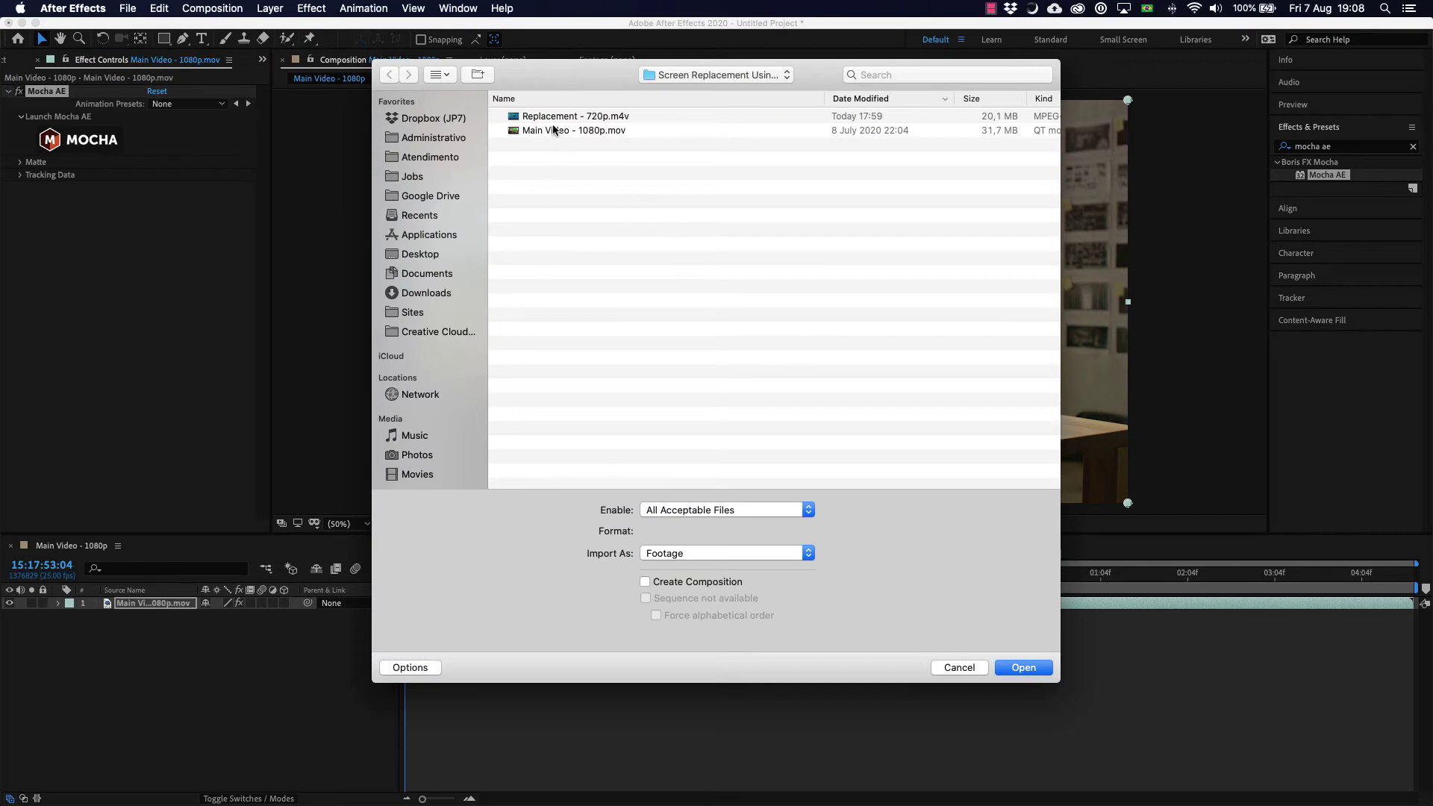
{"action": "double_click", "coordinate": [553, 117]}
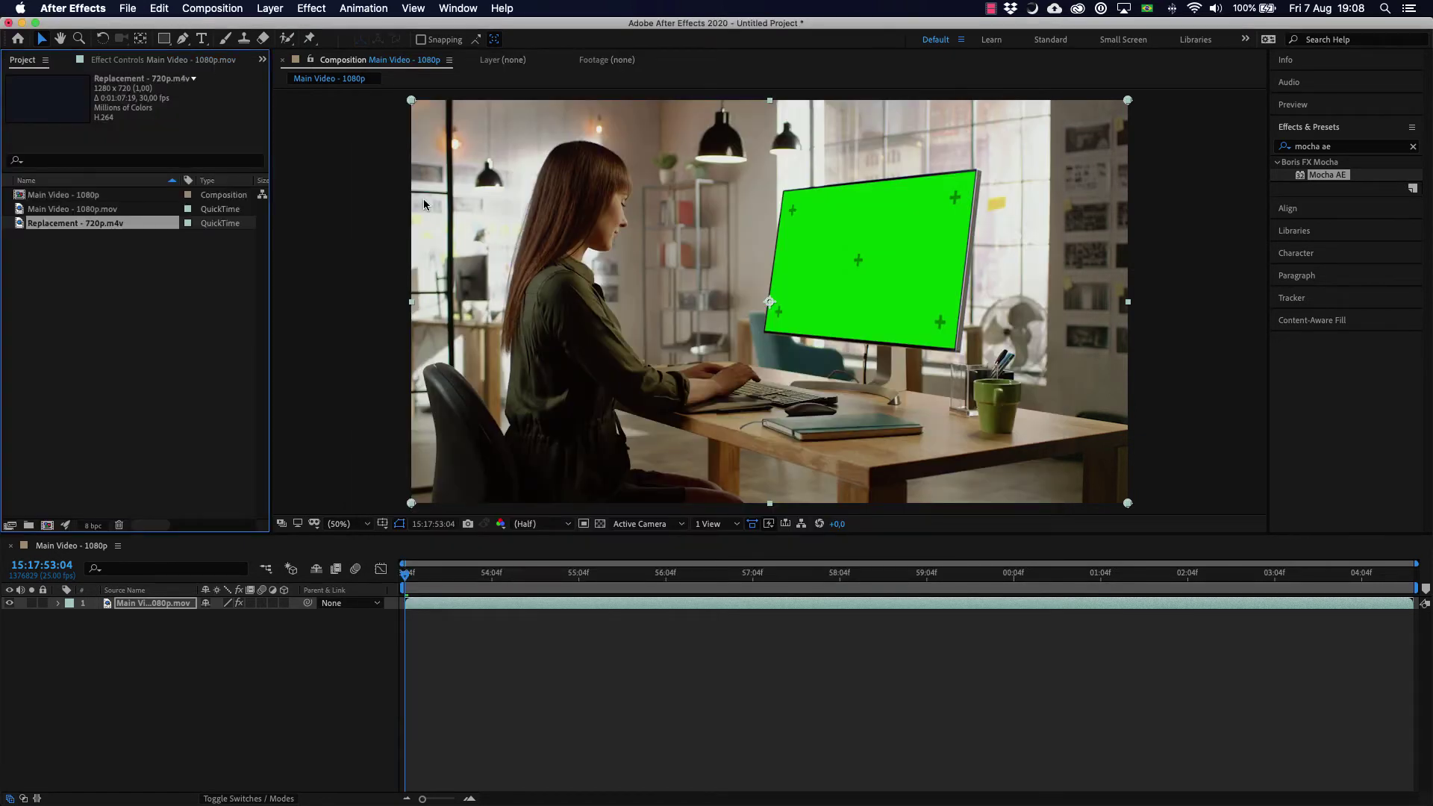
{"action": "left_click", "coordinate": [28, 257]}
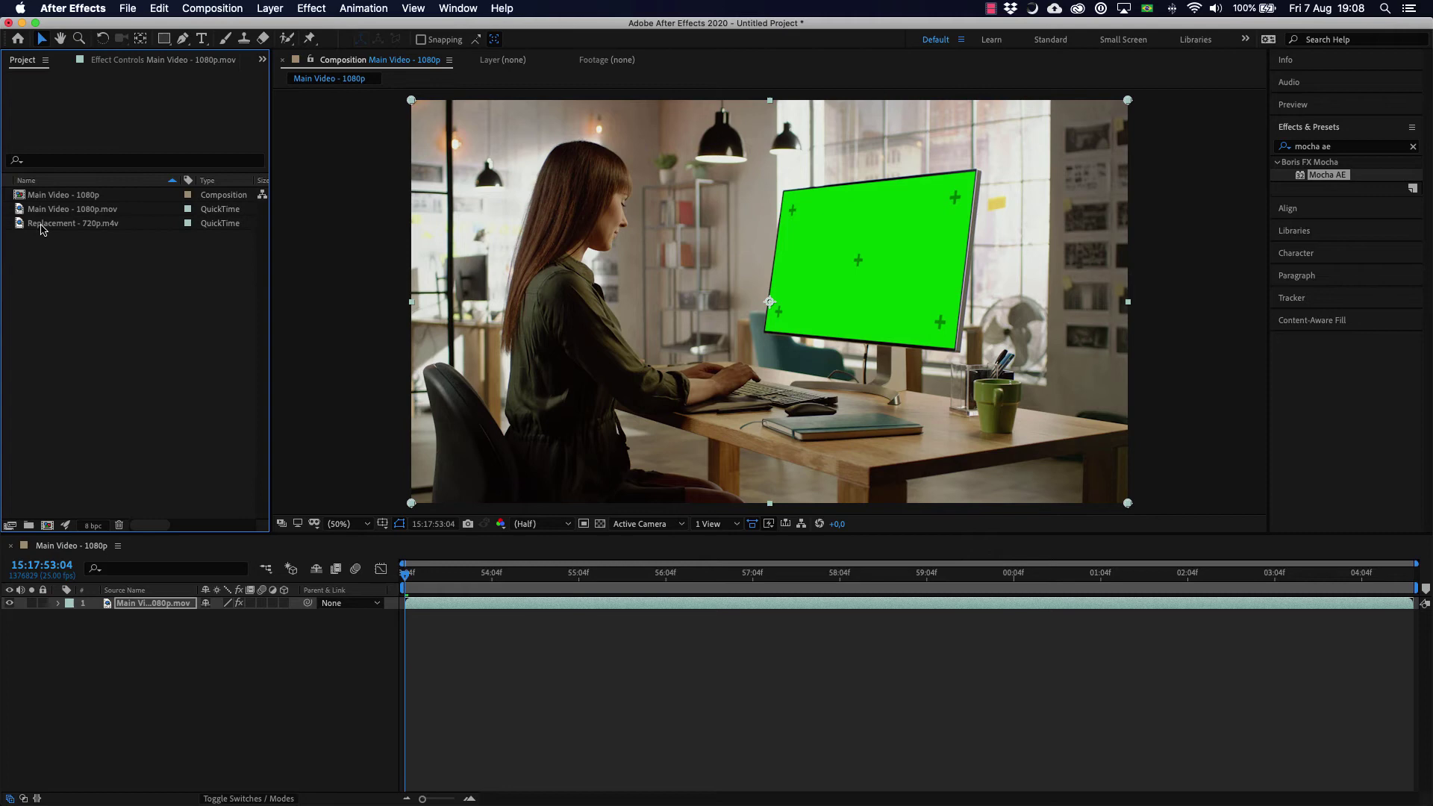
{"action": "mouse_move", "coordinate": [42, 228]}
{"action": "left_mouse_down"}
{"action": "mouse_move", "coordinate": [73, 625]}
{"action": "mouse_move", "coordinate": [72, 605]}
{"action": "left_mouse_up"}
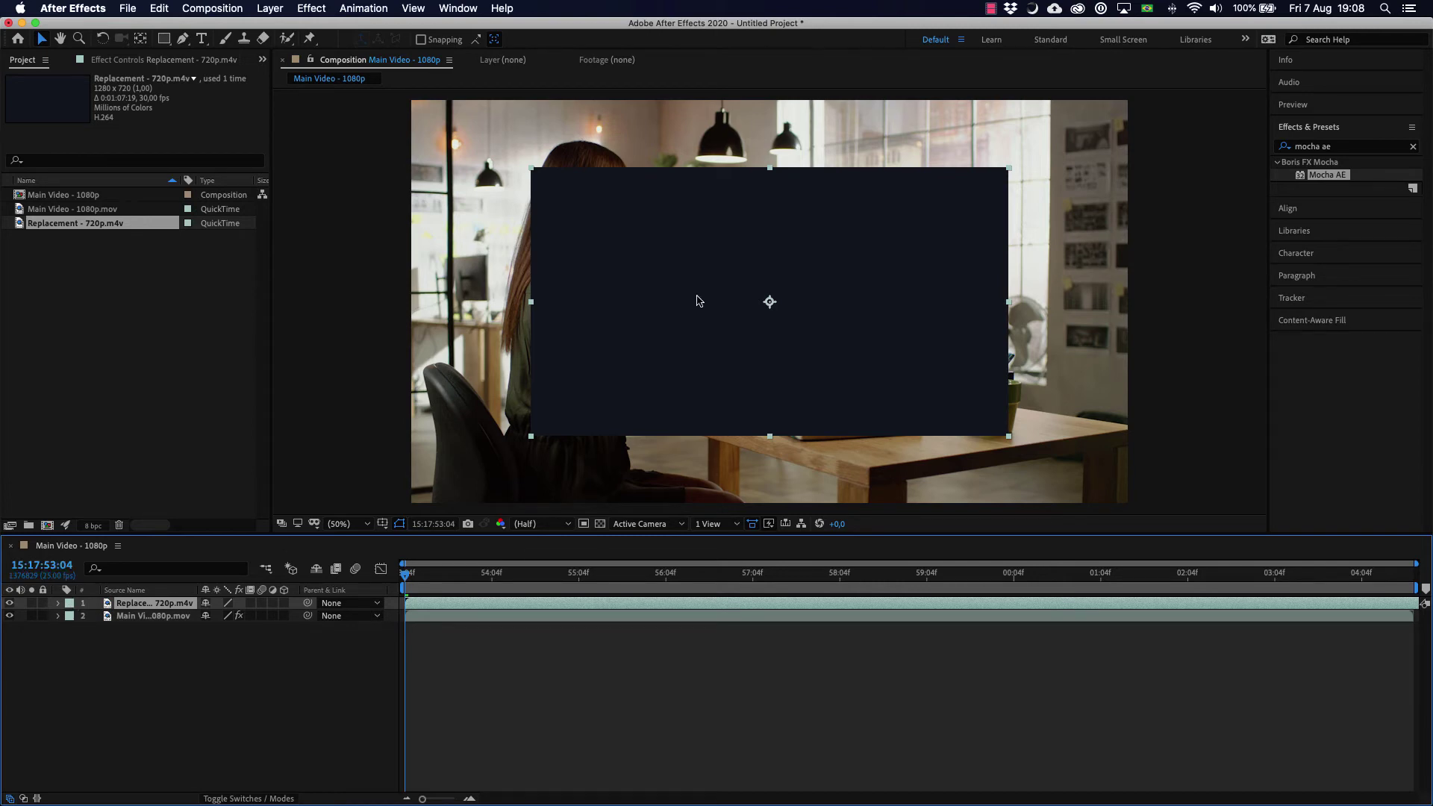
- Pre-compose the replacement layer, moving all attributes into Replacement - 720p.m4v Comp 1
{"action": "right_click", "coordinate": [697, 301]}
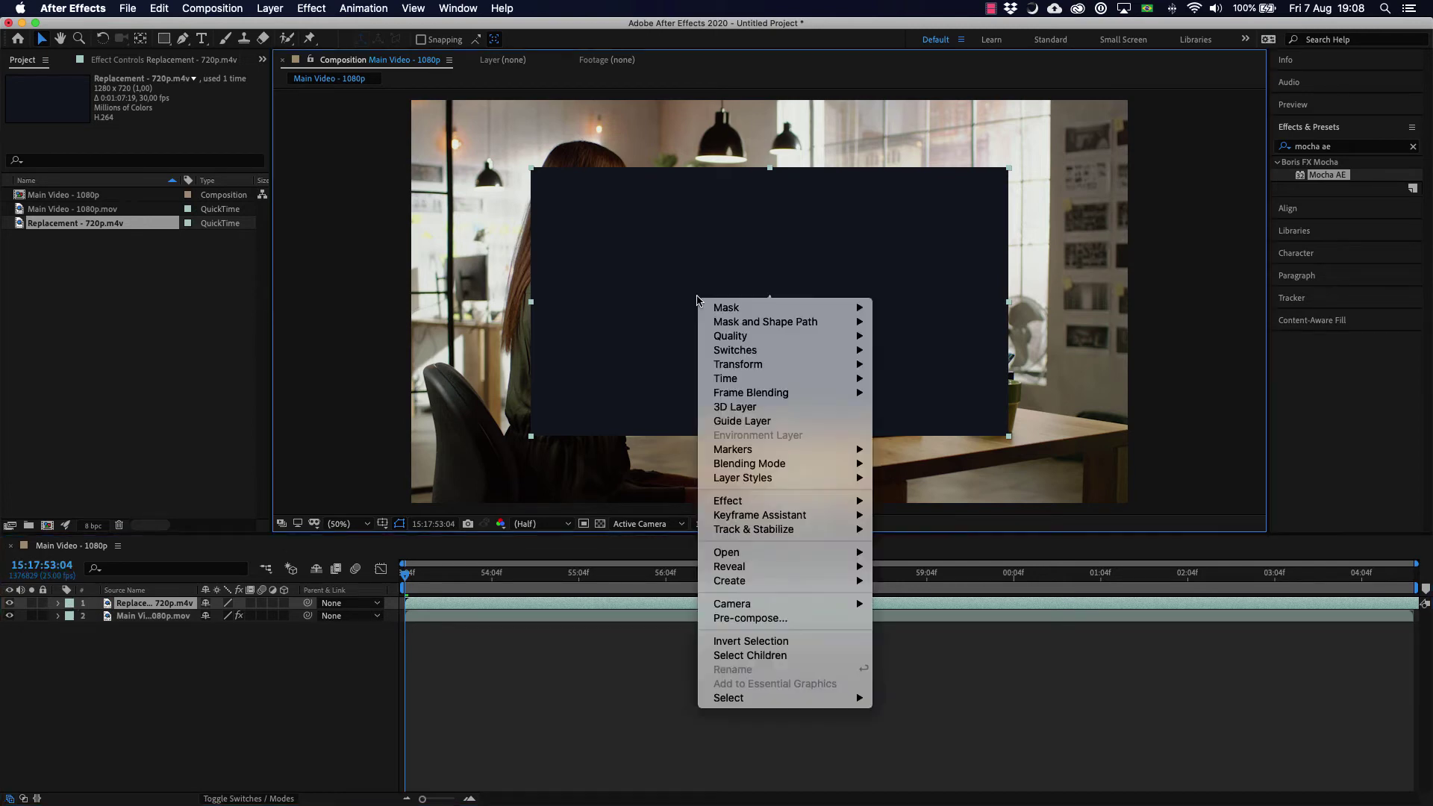
{"action": "left_click", "coordinate": [745, 619]}
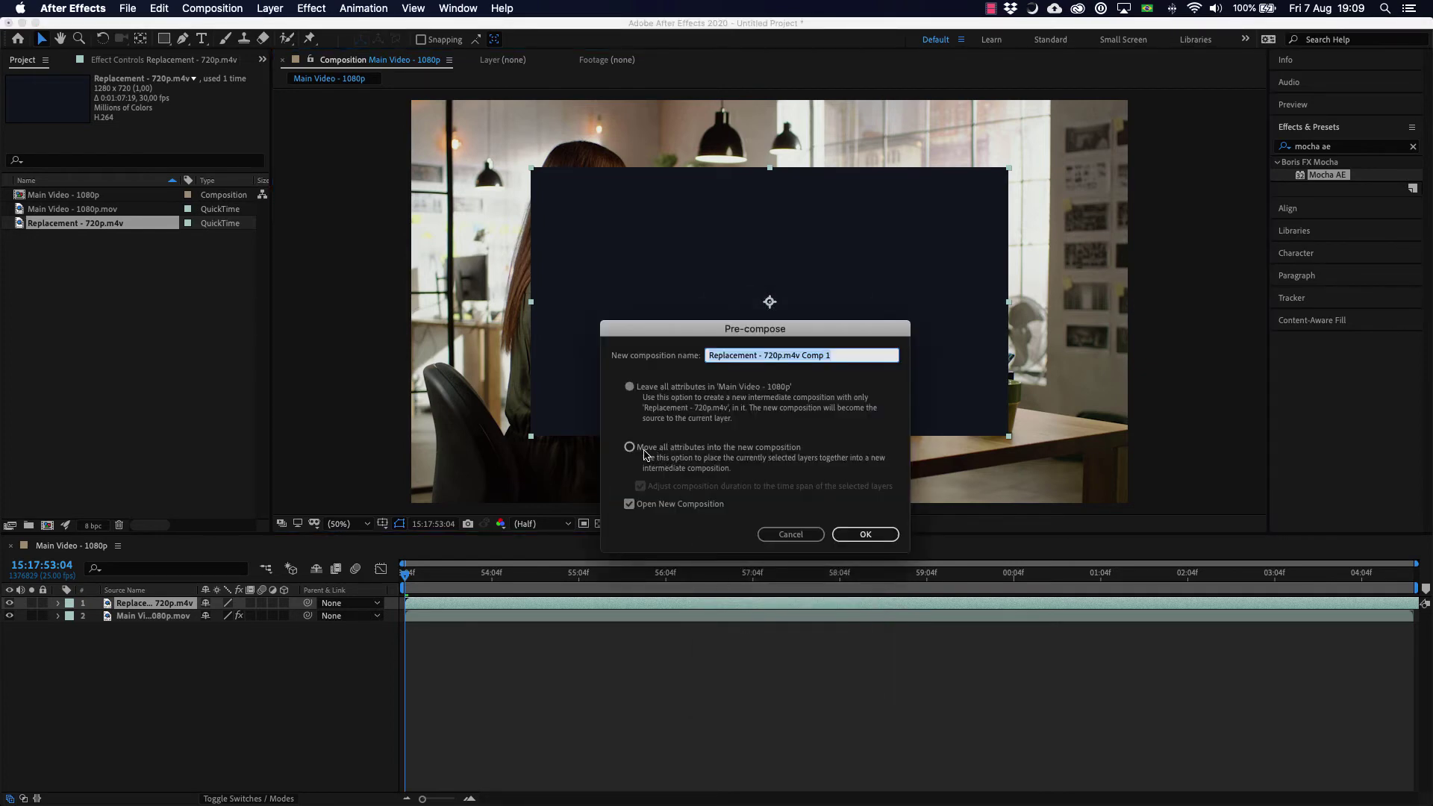
{"action": "left_click", "coordinate": [645, 454]}
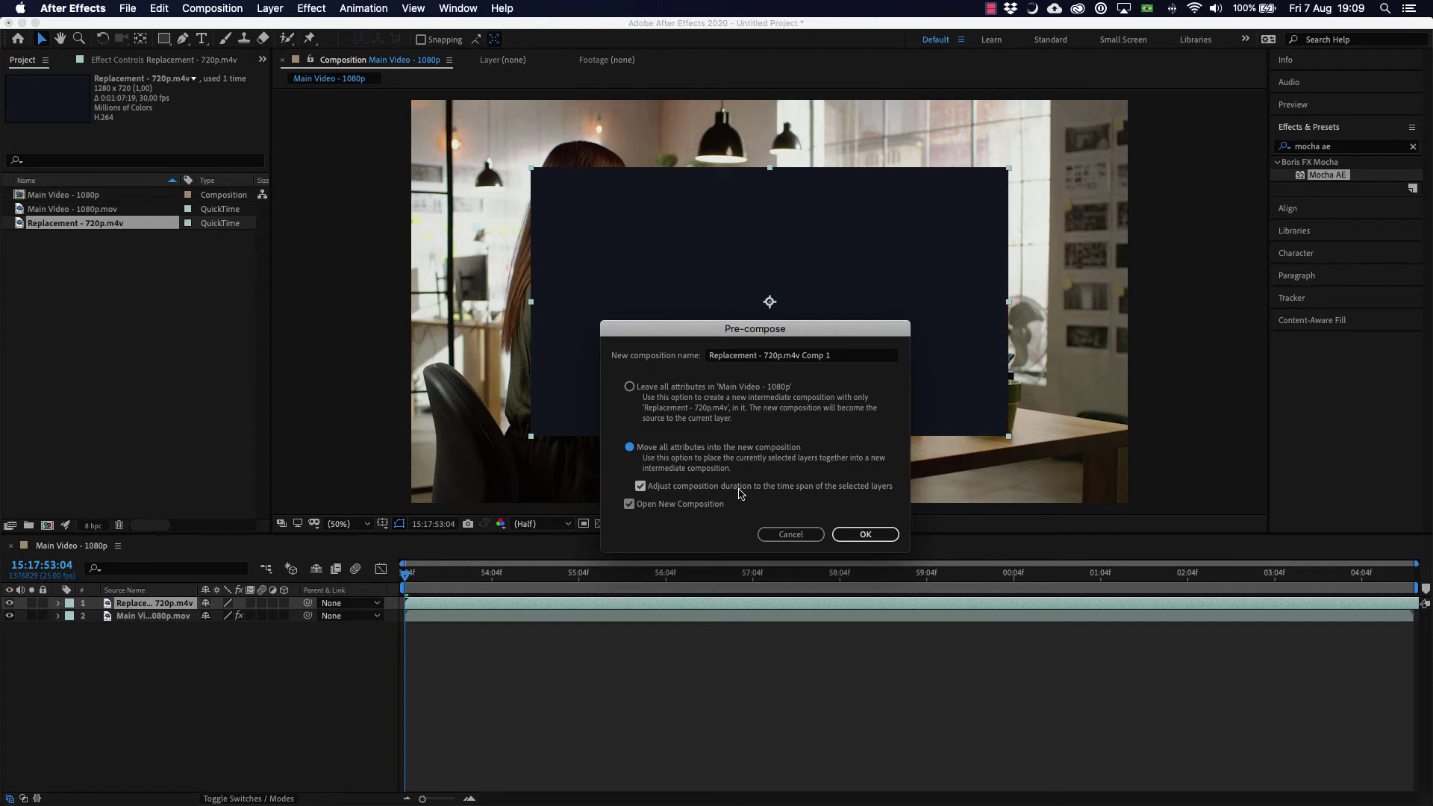
{"action": "left_click", "coordinate": [857, 533]}
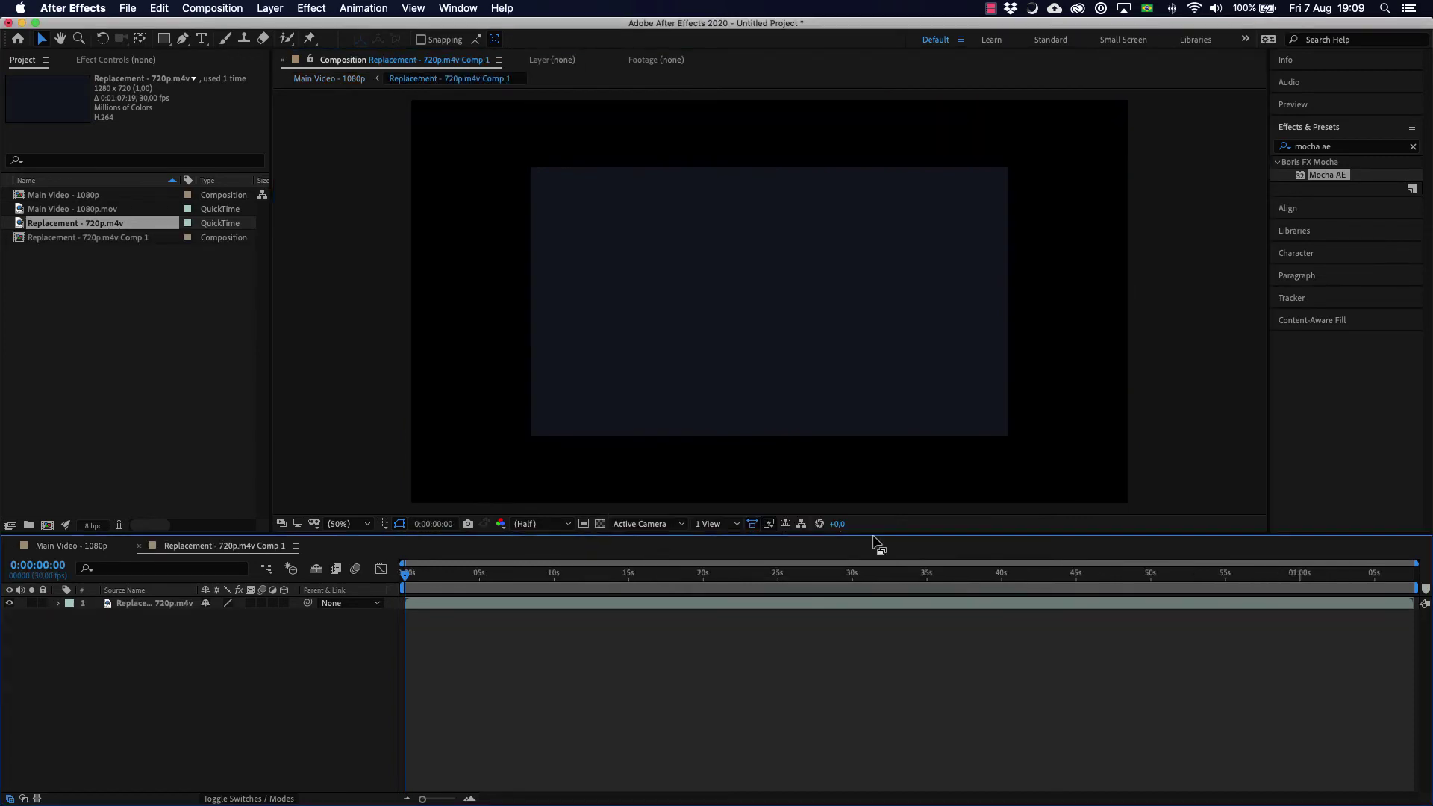
- Use Fit/Scale to size the replacement layer to 1920 pixels wide, aspect ratio locked
{"action": "right_click", "coordinate": [757, 273]}
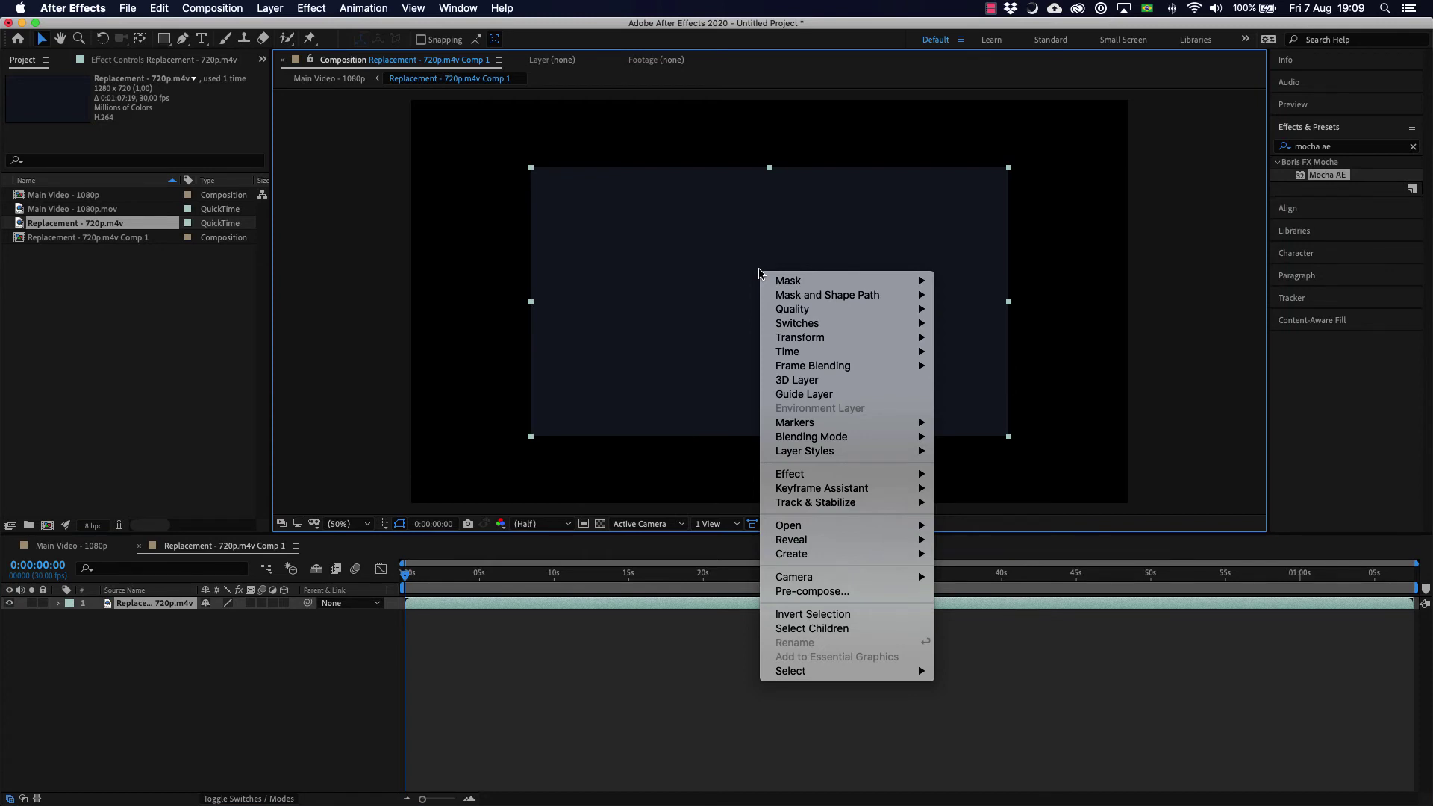
{"action": "mouse_move", "coordinate": [799, 337]}
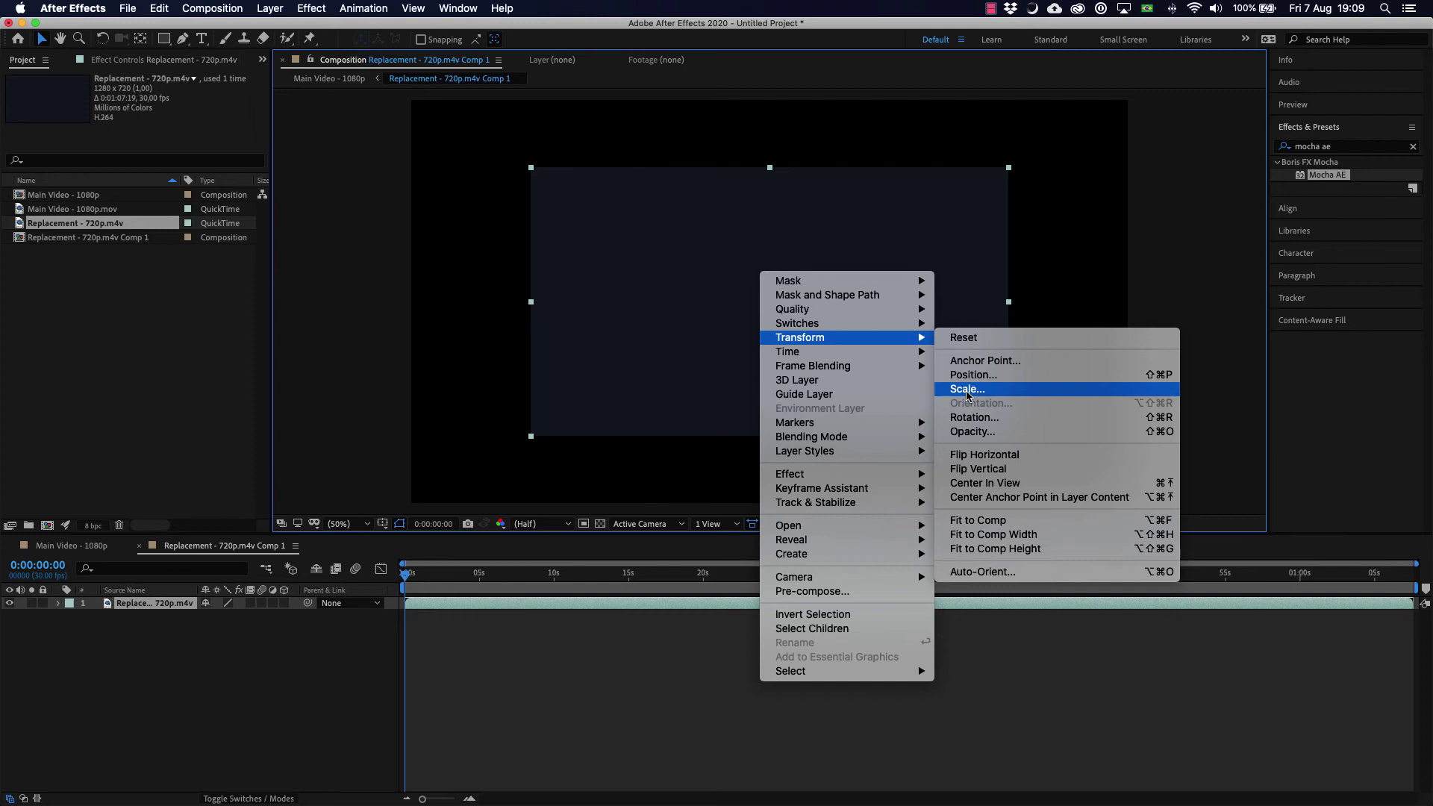
{"action": "left_click", "coordinate": [967, 389]}
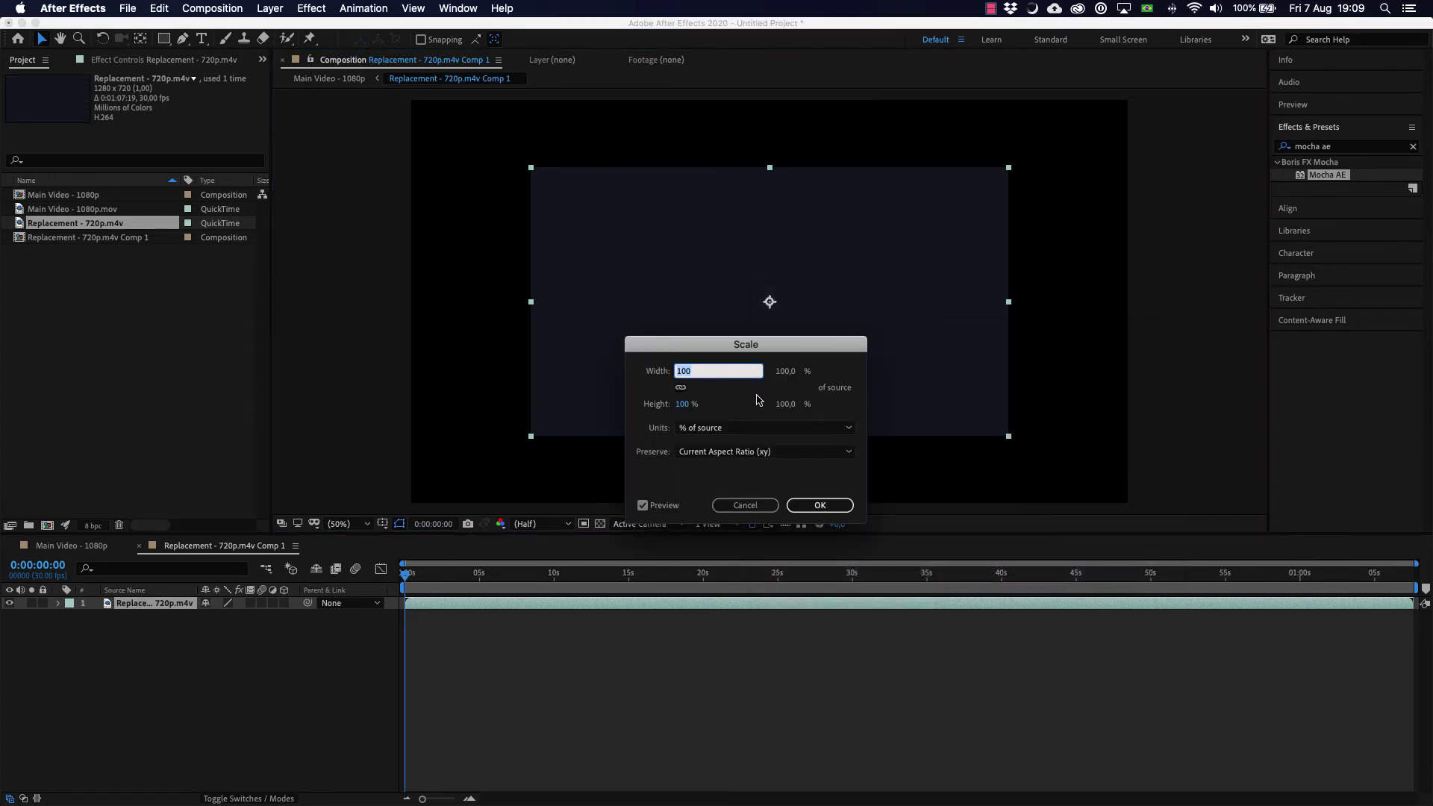
{"action": "left_click", "coordinate": [717, 427]}
{"action": "left_click", "coordinate": [711, 449]}
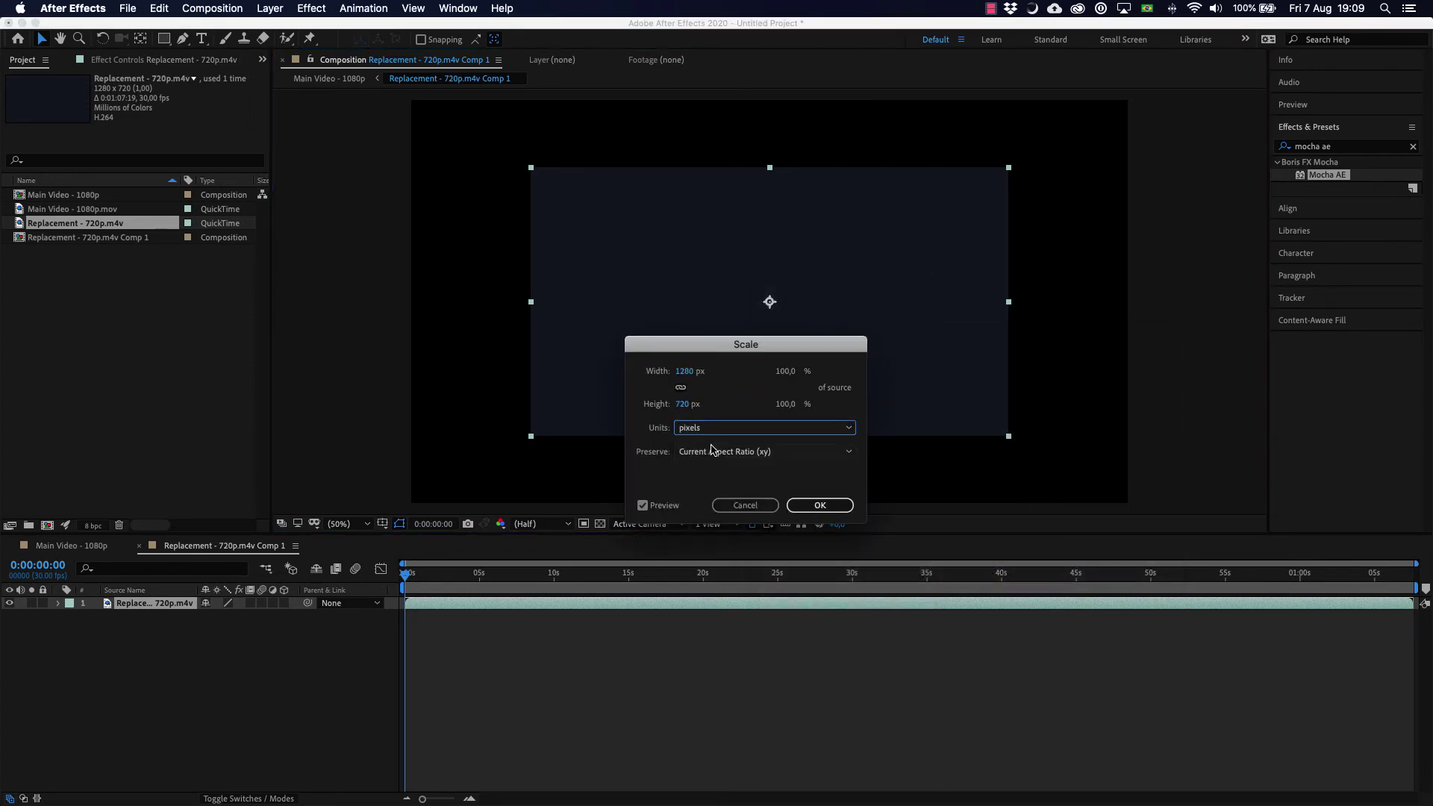
{"action": "left_click", "coordinate": [682, 373]}
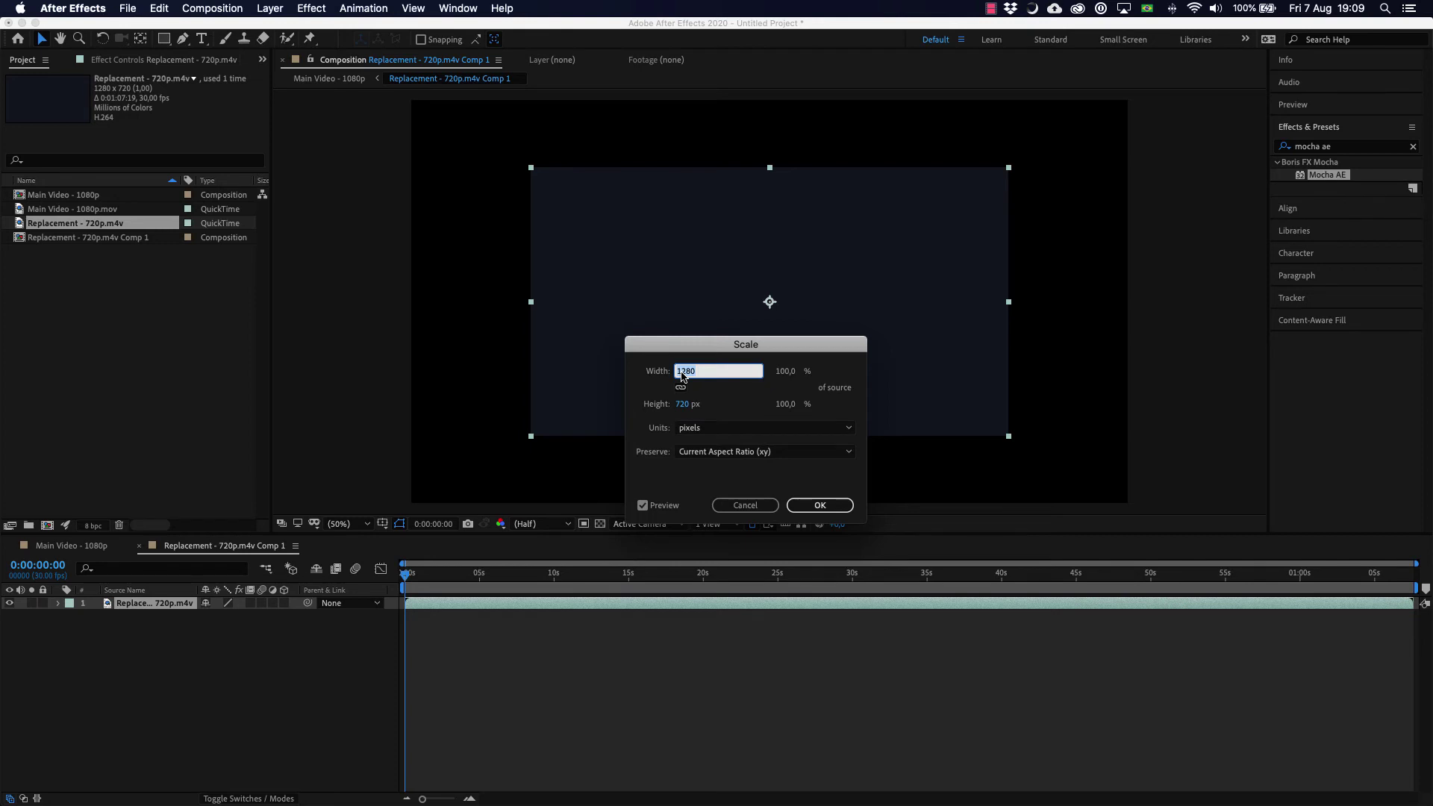
{"action": "type", "text": "1920"}
{"action": "left_click", "coordinate": [829, 505]}
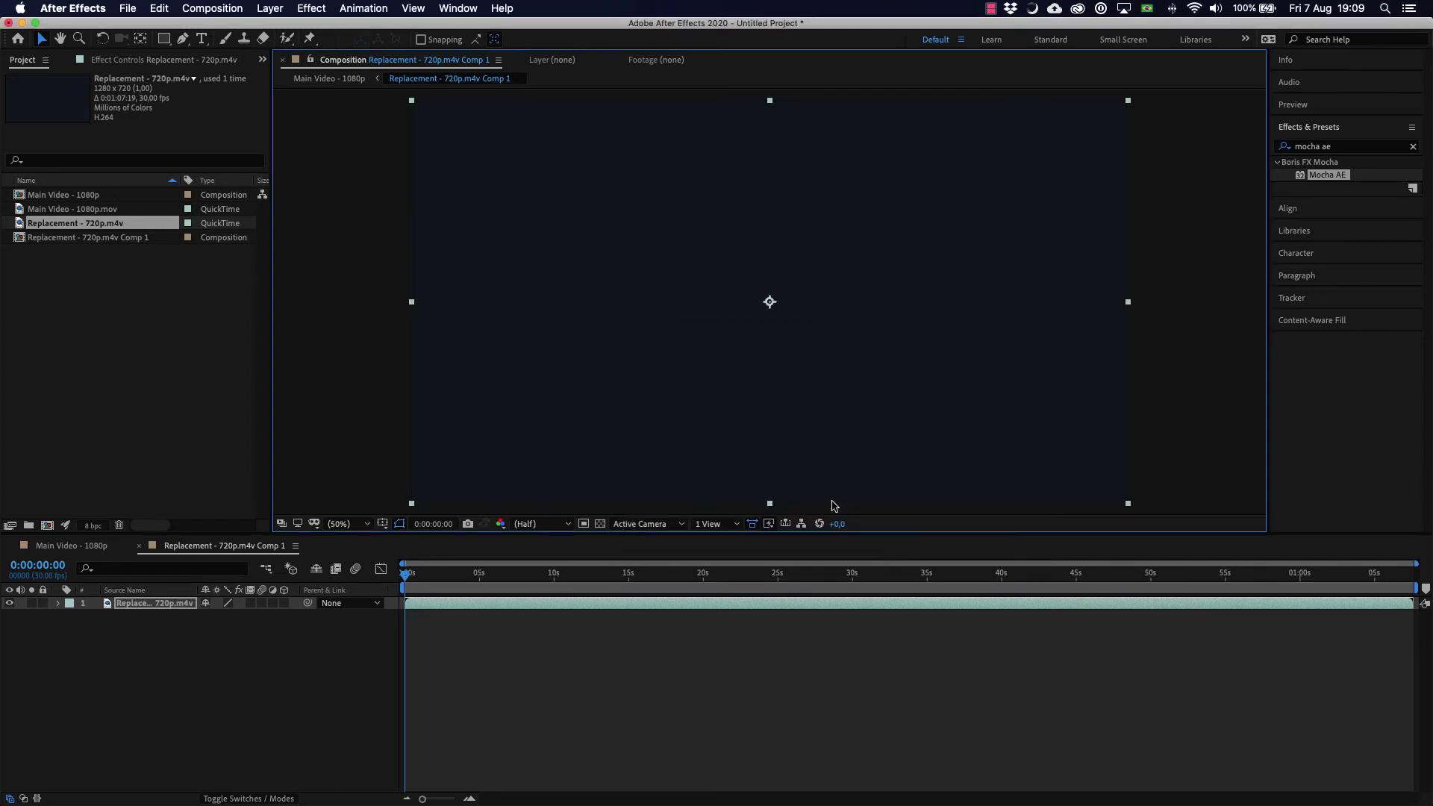
- In the Main Video - 1080p comp, create Mocha track data from Layer 1
{"action": "double_click", "coordinate": [67, 195]}
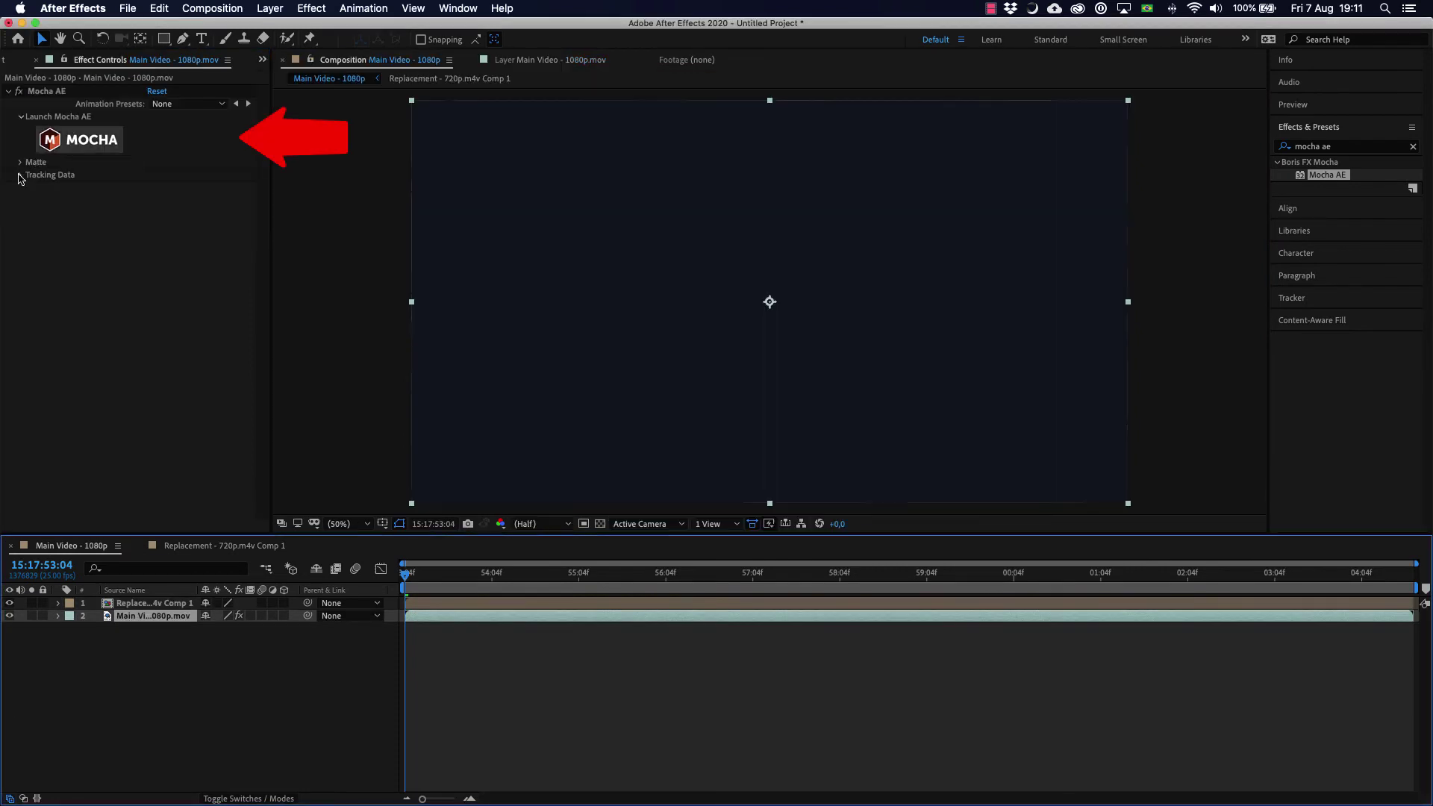
{"action": "left_click", "coordinate": [20, 176]}
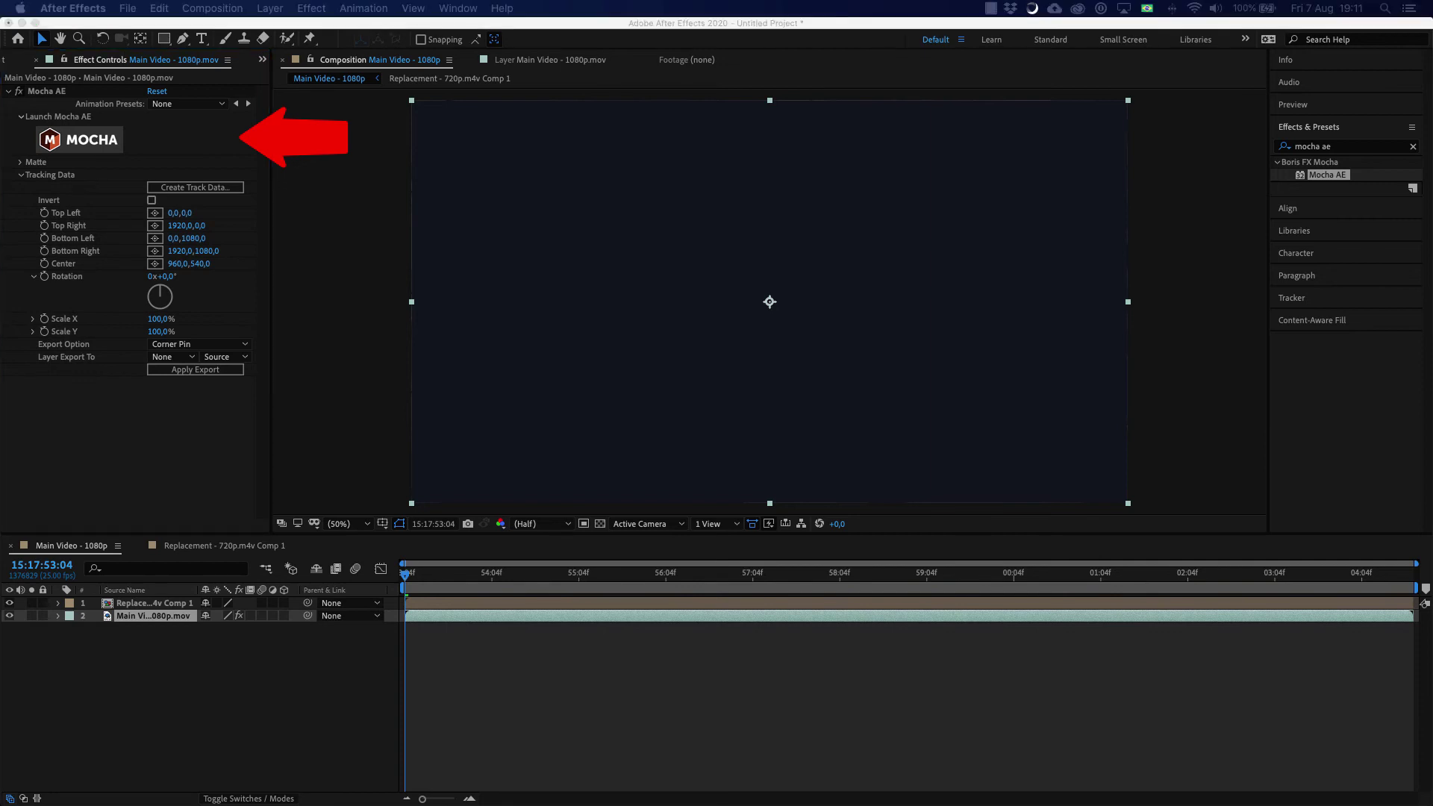
{"action": "left_click", "coordinate": [186, 194]}
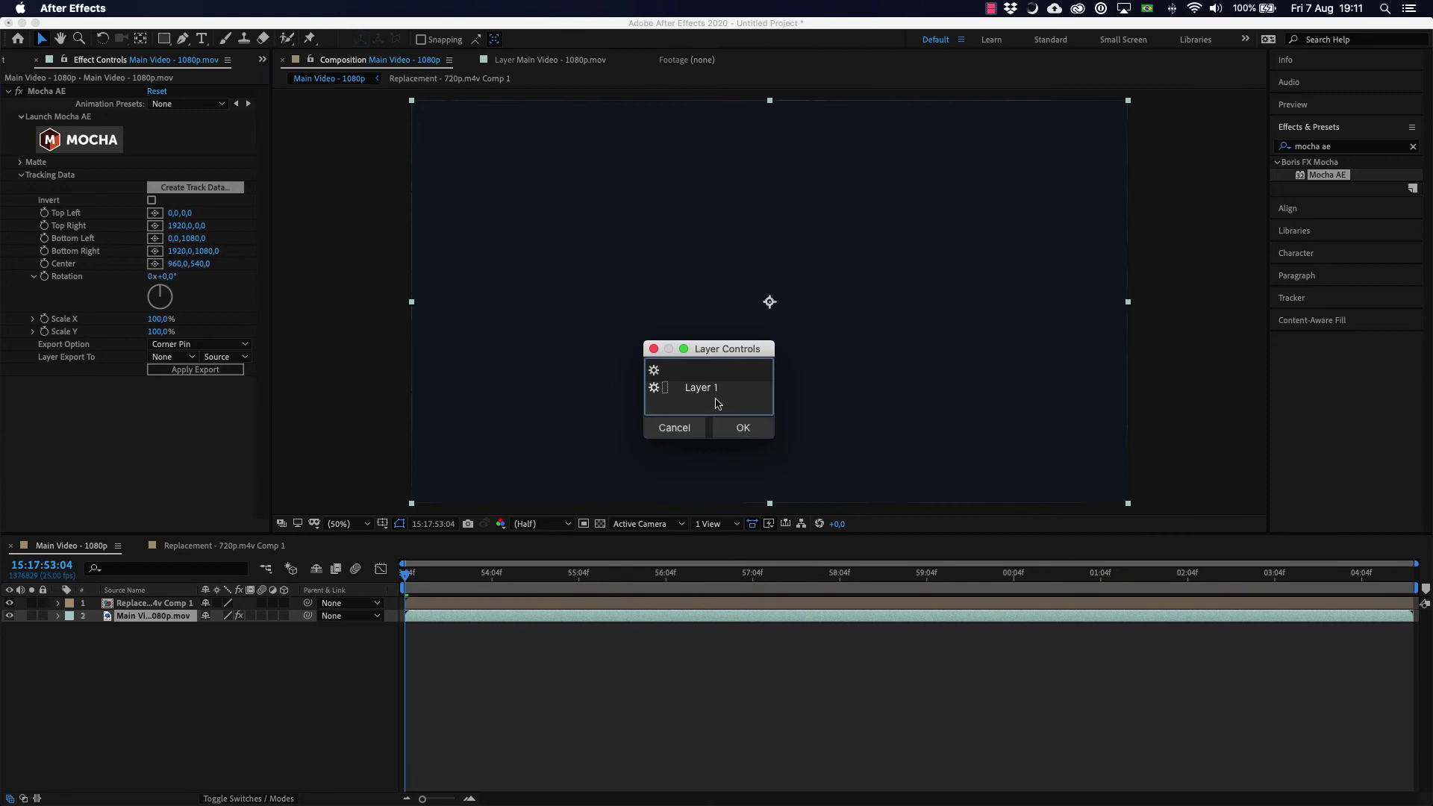
{"action": "left_click", "coordinate": [710, 389]}
{"action": "left_click", "coordinate": [740, 432]}
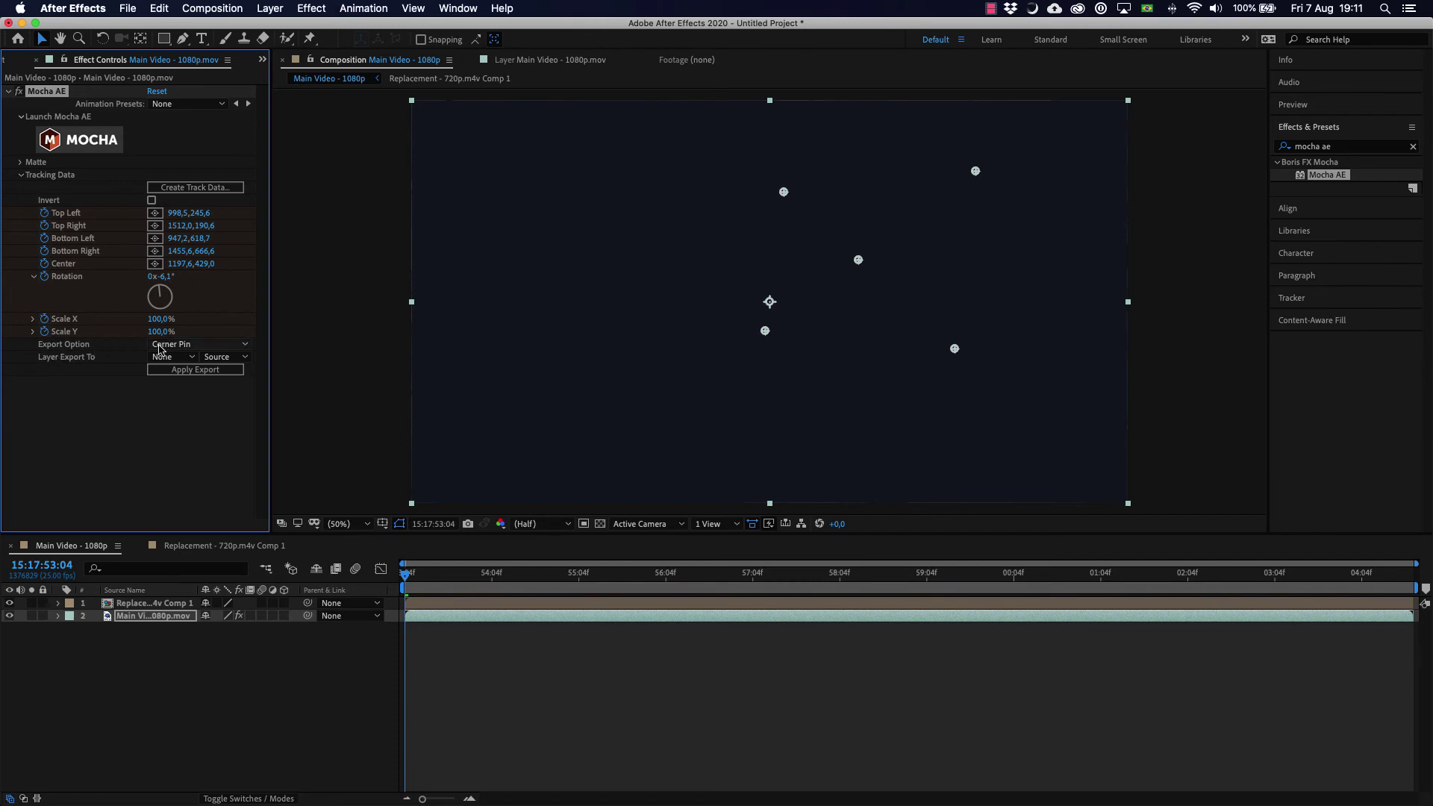
- Apply the track as Corner Pin (Support Motion Blur) to Replacement - 720p.m4v Comp 1
{"action": "left_click", "coordinate": [184, 349]}
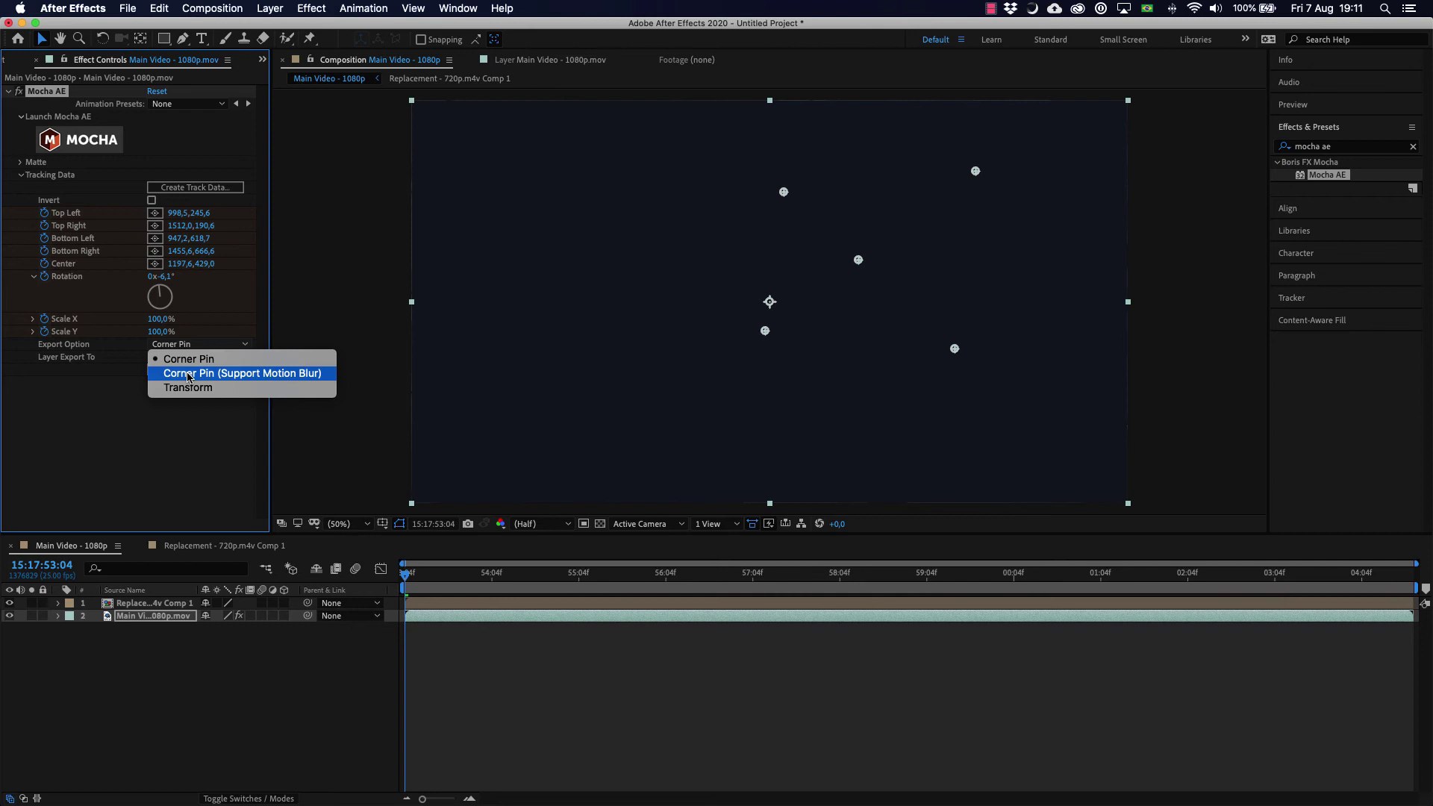
{"action": "left_click", "coordinate": [188, 379]}
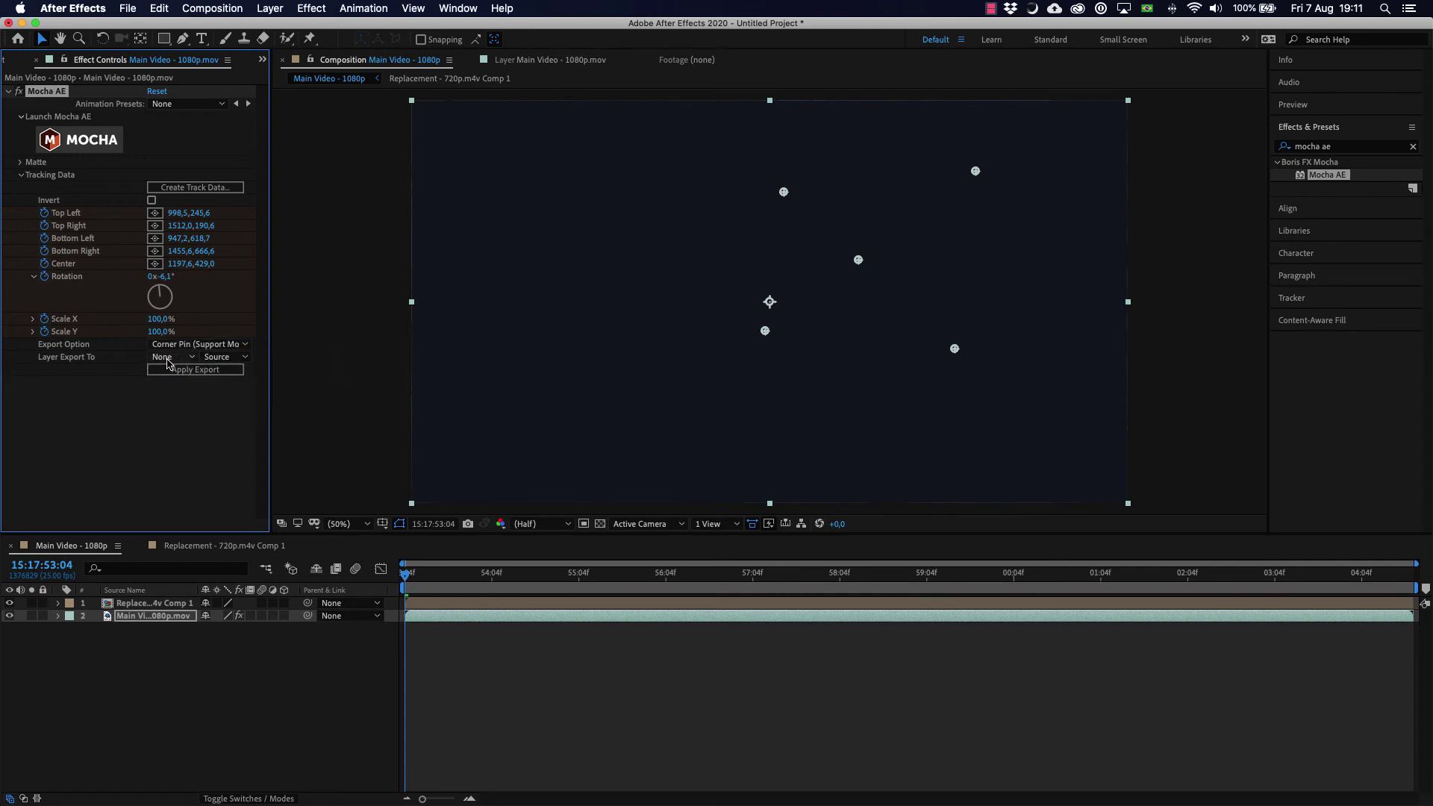
{"action": "left_click", "coordinate": [167, 359]}
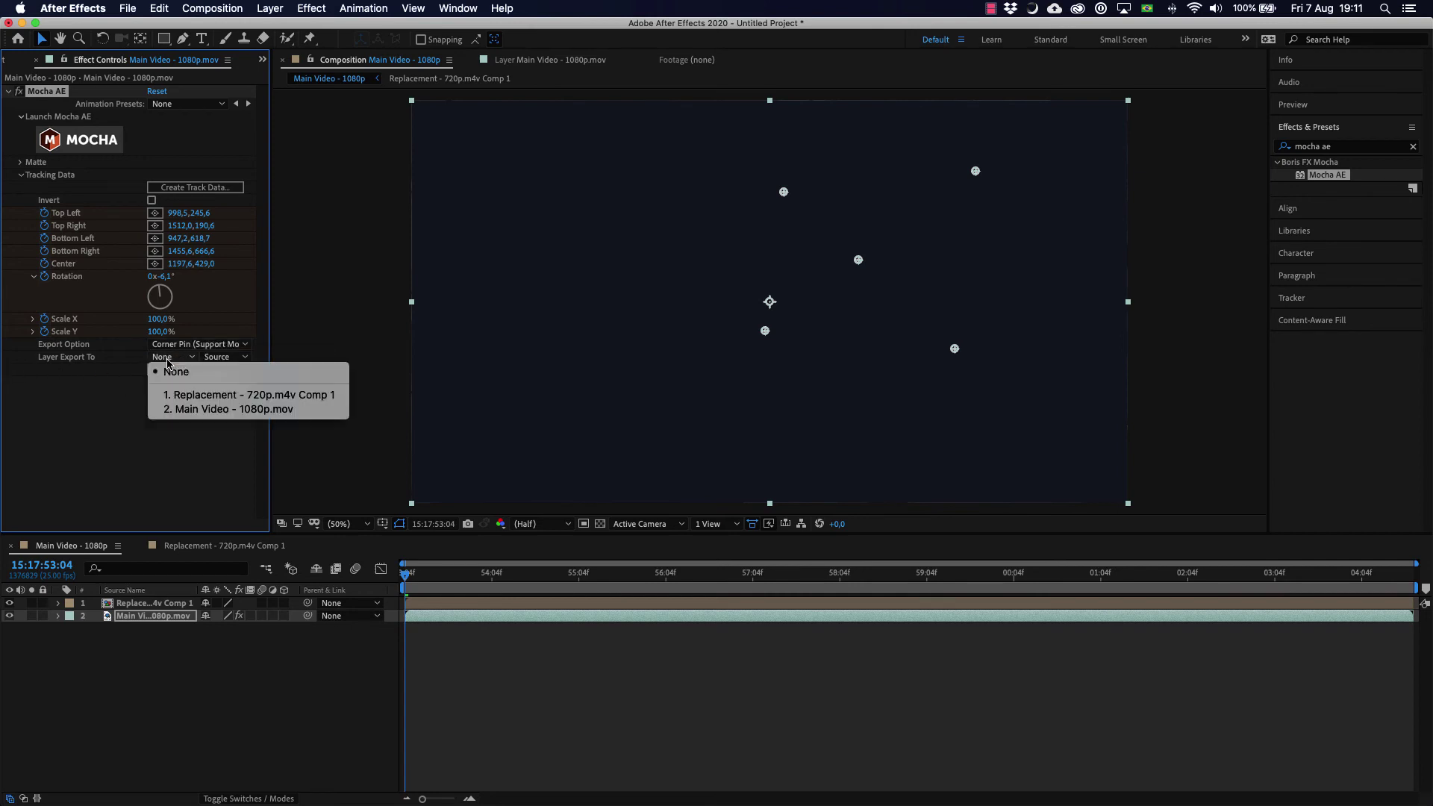
{"action": "left_click", "coordinate": [191, 394]}
{"action": "left_click", "coordinate": [193, 370]}
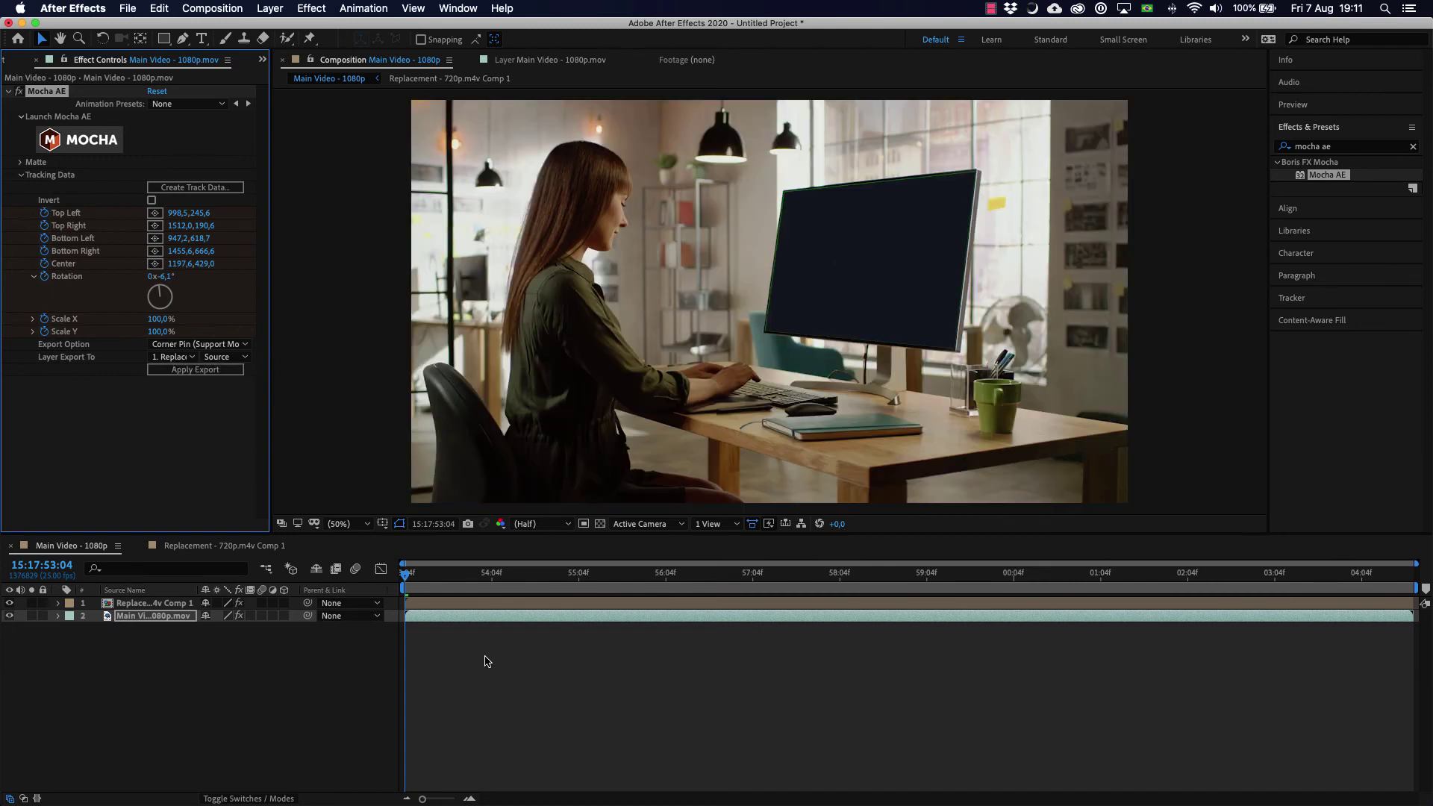
- Deselect the layers and preview the comp to confirm the login screen tracks the monitor
{"action": "left_click", "coordinate": [485, 661]}
{"action": "key", "text": "space"}
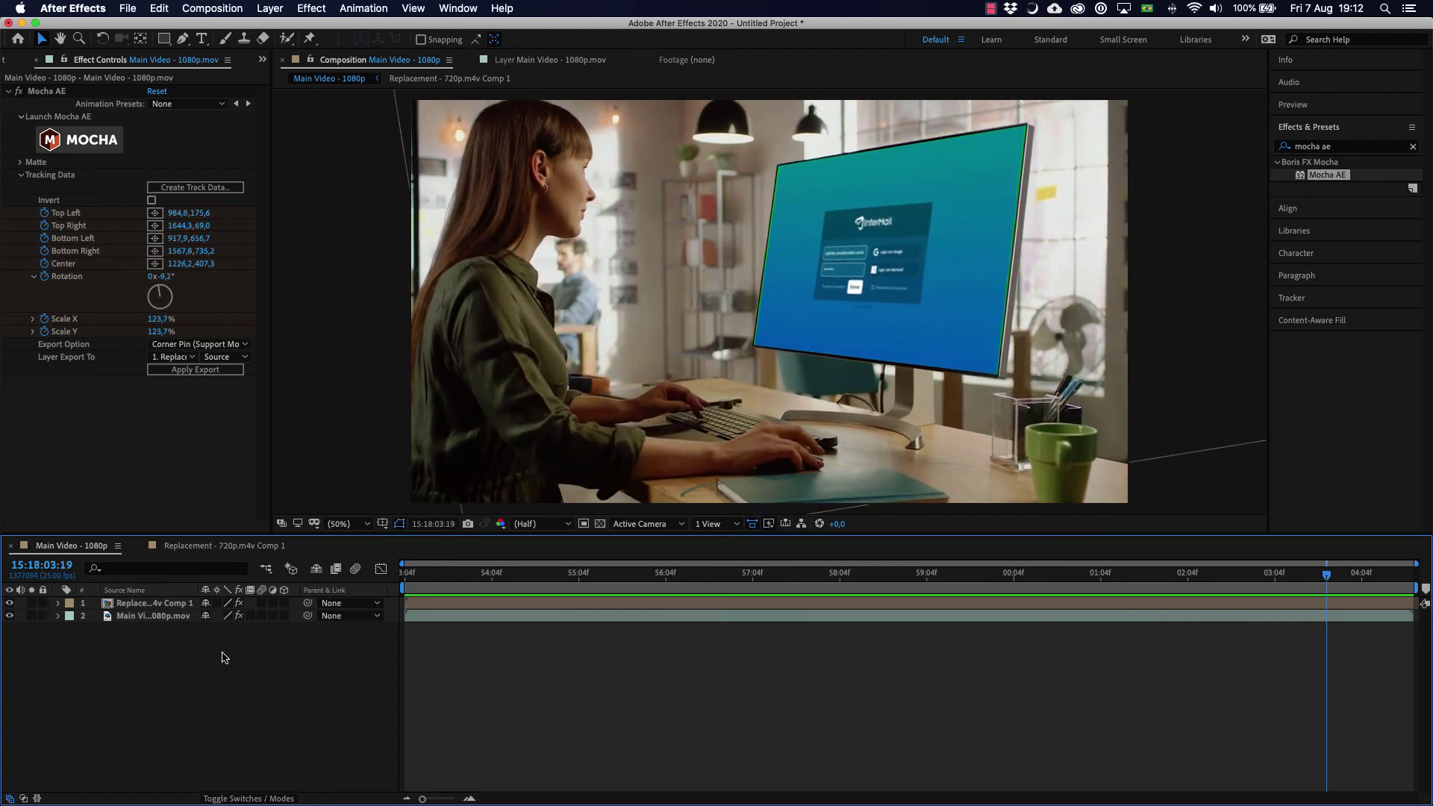
- Apply Keylight (1.2) from Effects & Presets to the Main Video layer
{"action": "left_click", "coordinate": [1304, 150]}
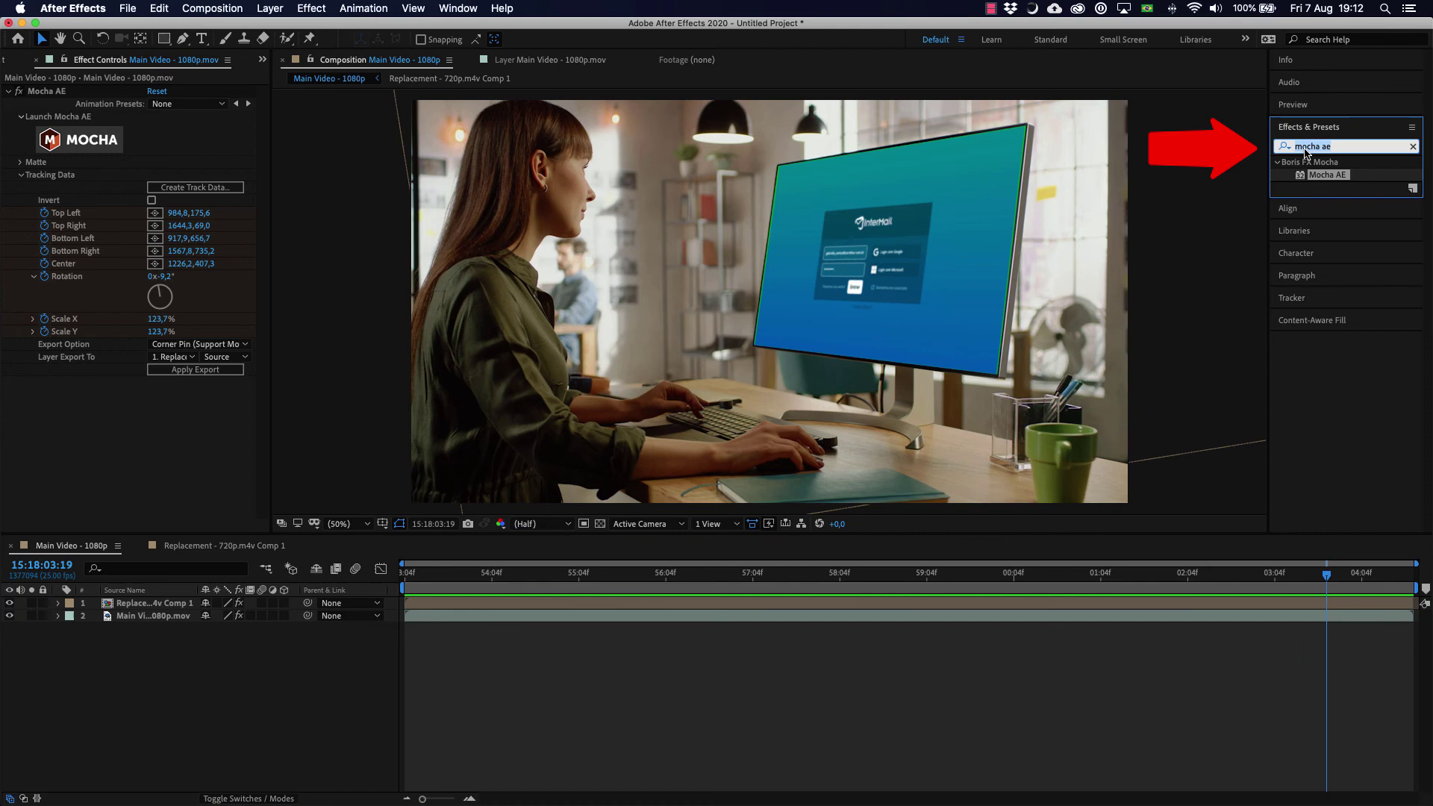
{"action": "type", "text": "ke"}
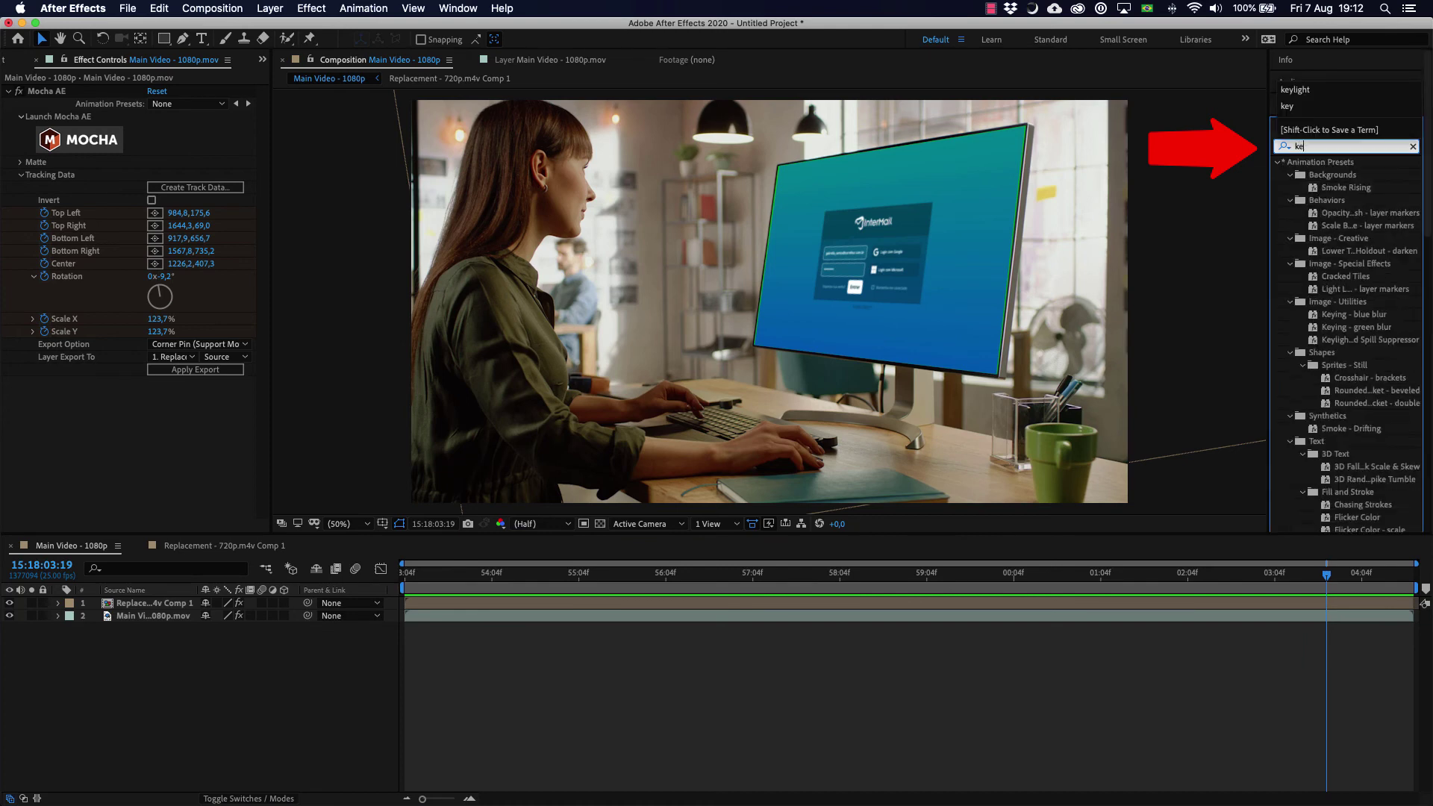
{"action": "type", "text": "ylight"}
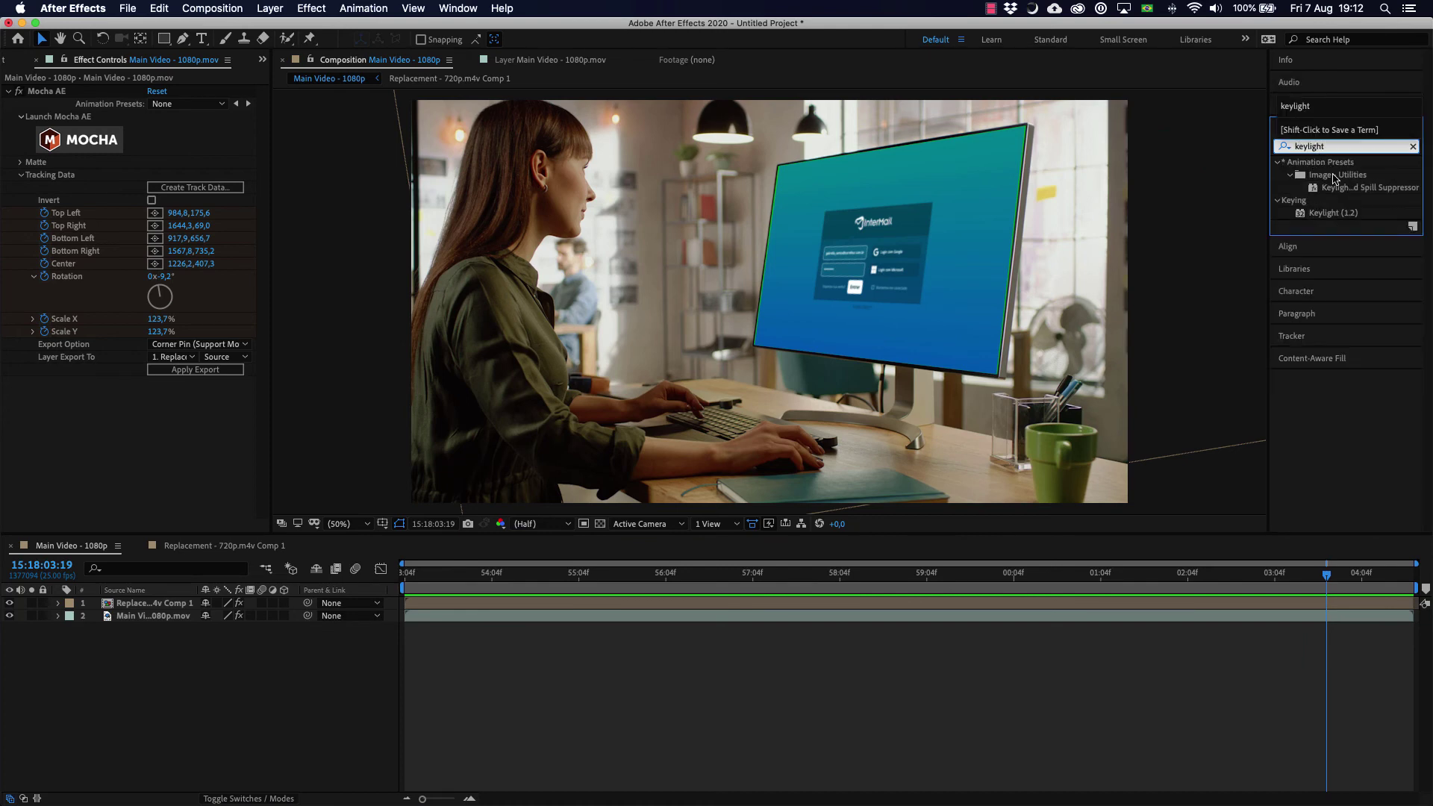
{"action": "left_click", "coordinate": [1332, 218]}
{"action": "left_click_drag", "start_coordinate": [1334, 218], "coordinate": [165, 618]}
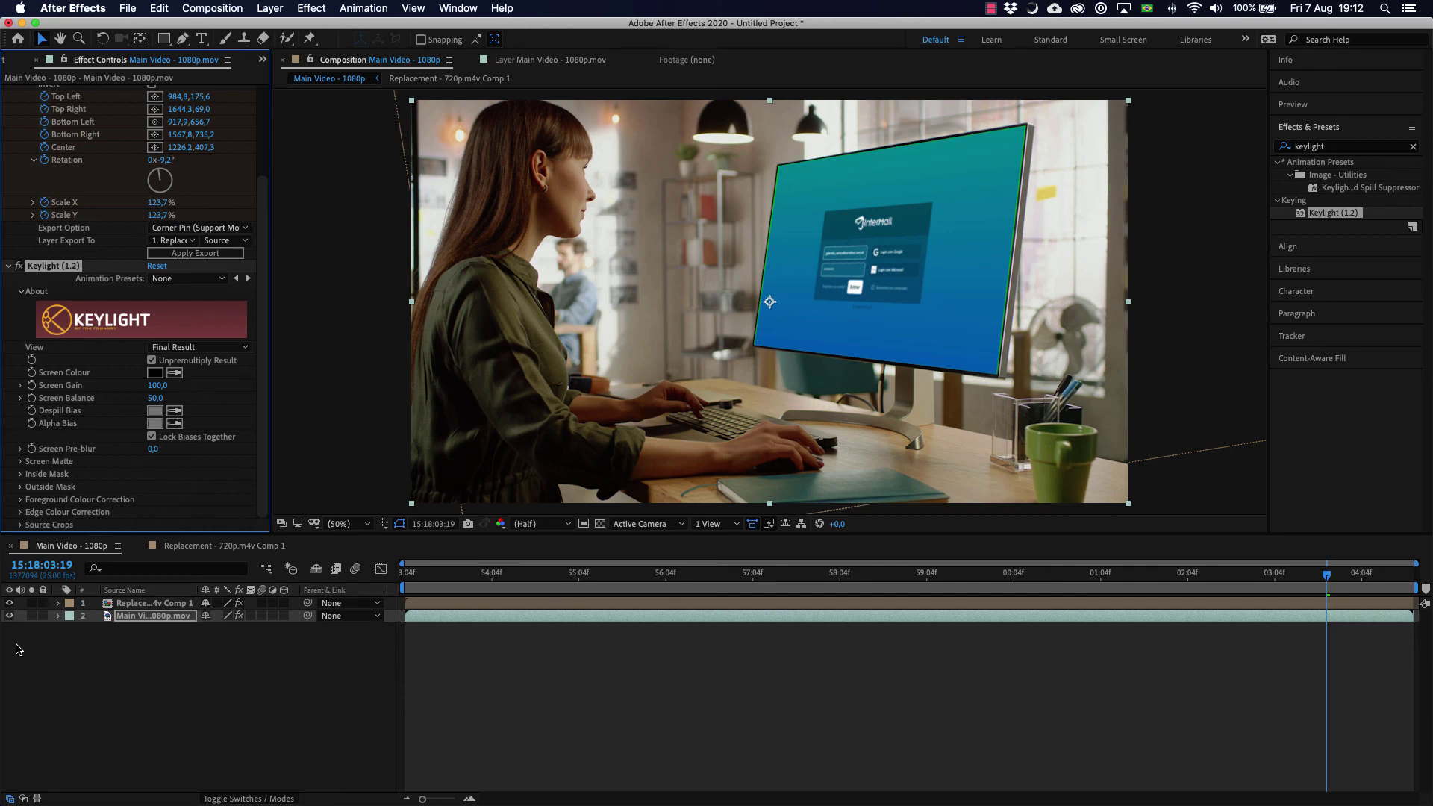
- Hide the replacement layer and sample the green monitor screen as Keylight's Screen Colour
{"action": "left_click", "coordinate": [11, 604]}
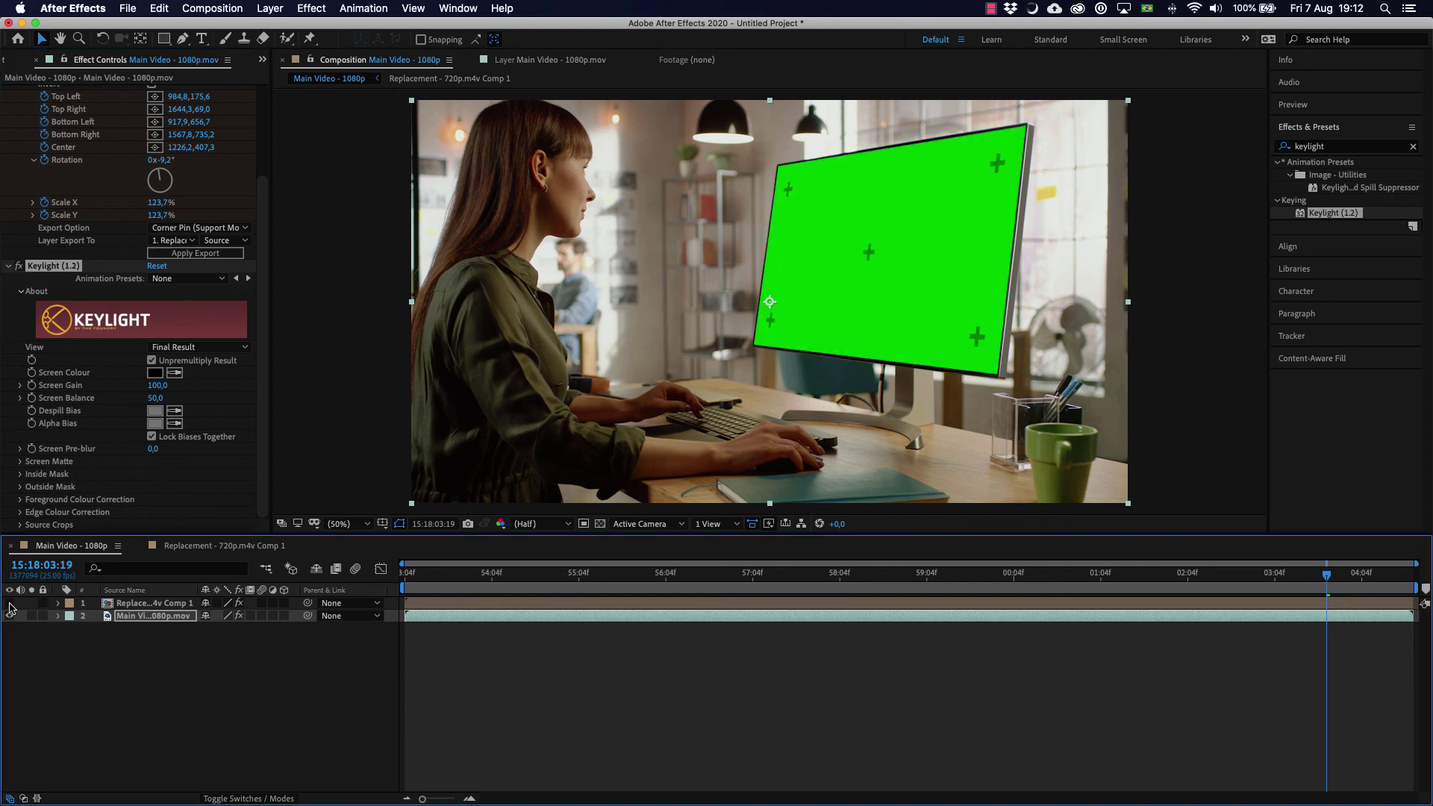
{"action": "left_click", "coordinate": [175, 372]}
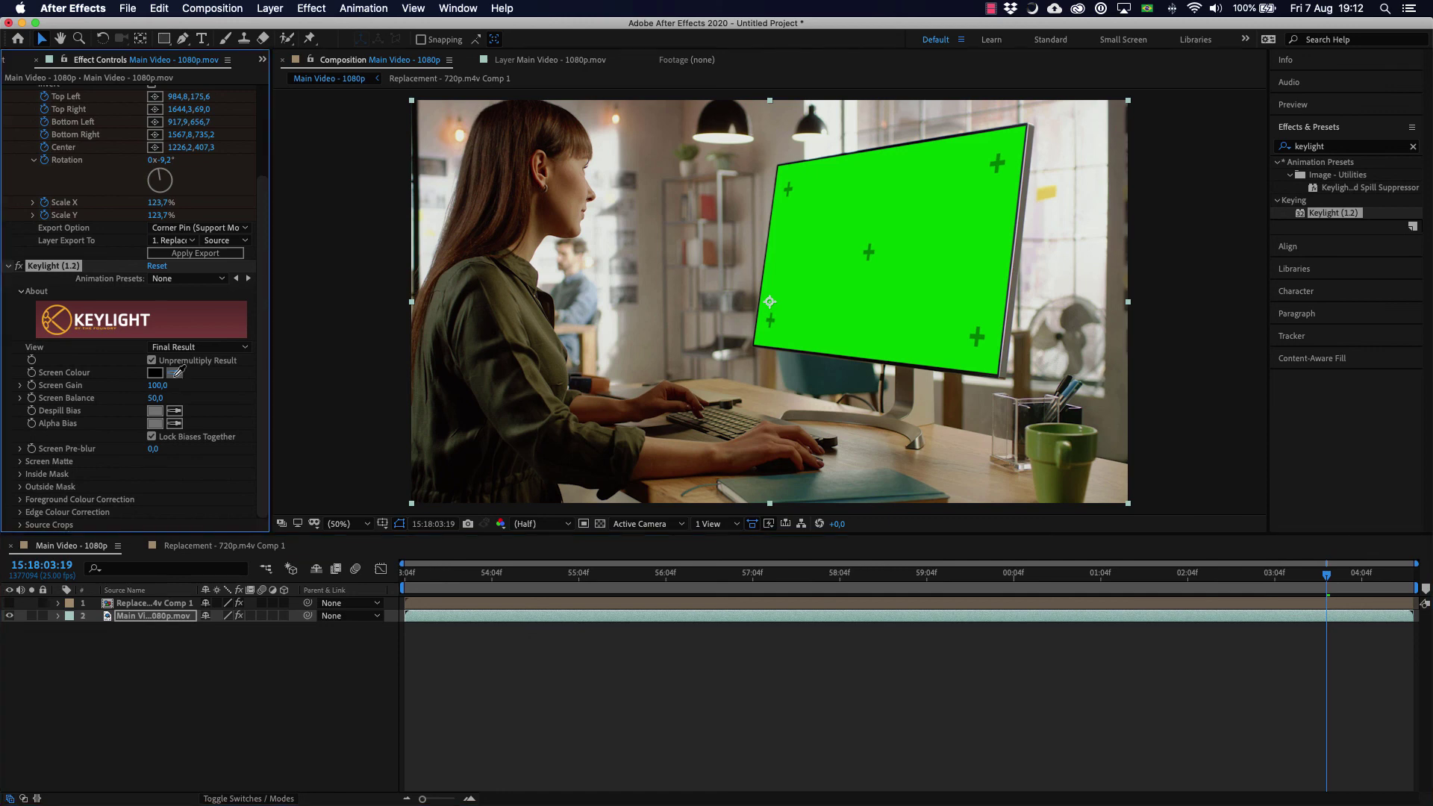
{"action": "left_click", "coordinate": [829, 260]}
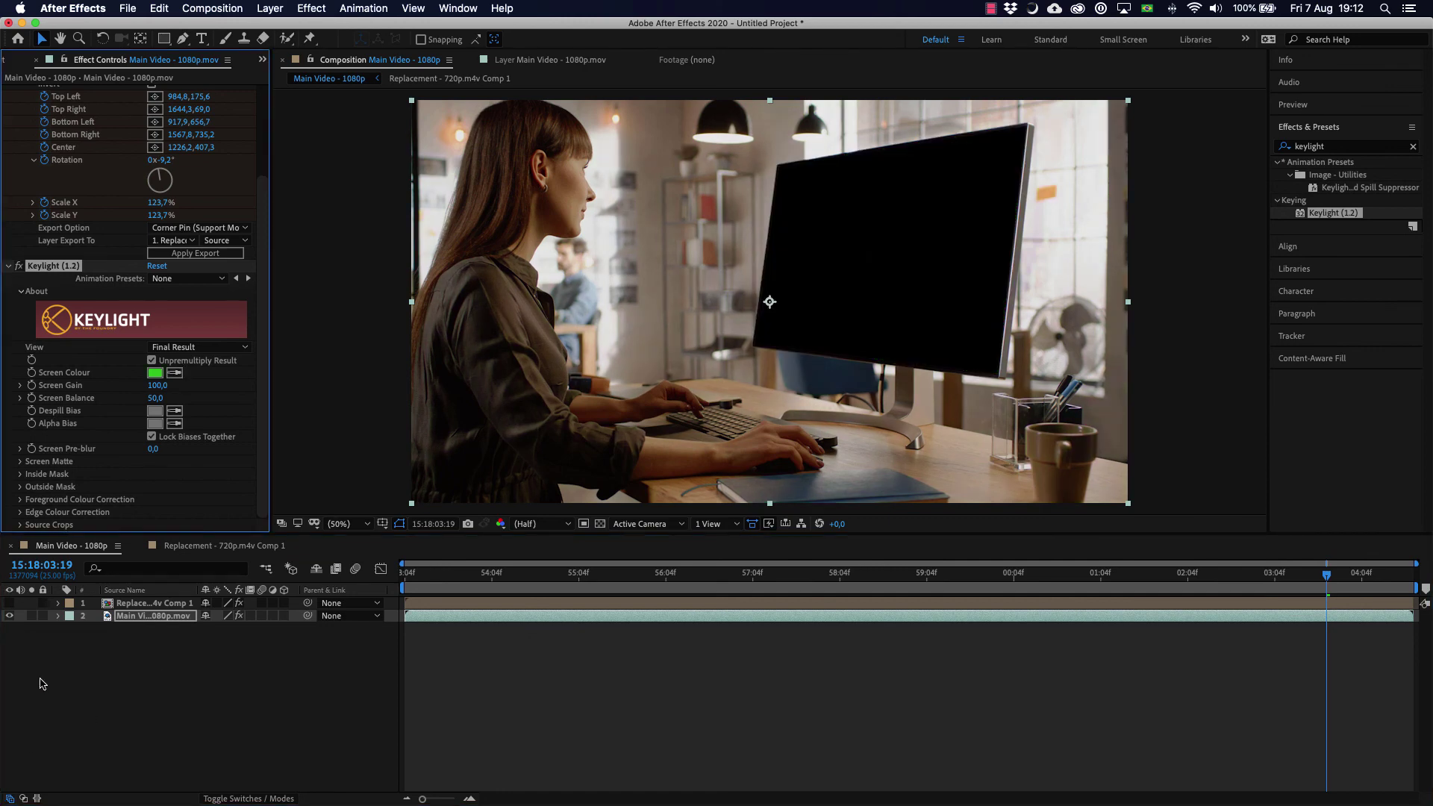
- Show the replacement layer again, deselect layers, and preview the finished composite
{"action": "left_click", "coordinate": [11, 604]}
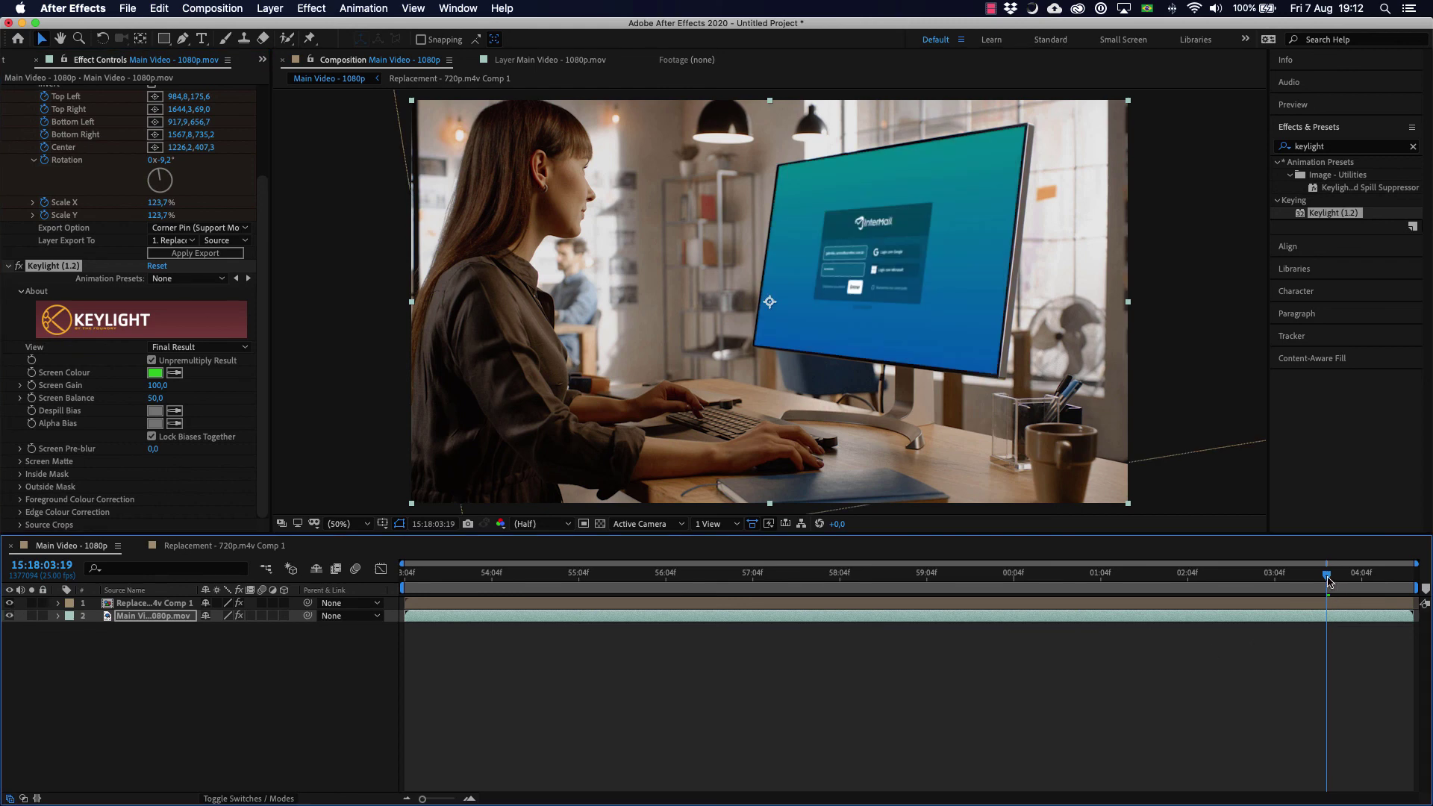
{"action": "left_click", "coordinate": [1258, 705]}
{"action": "key", "text": "space"}
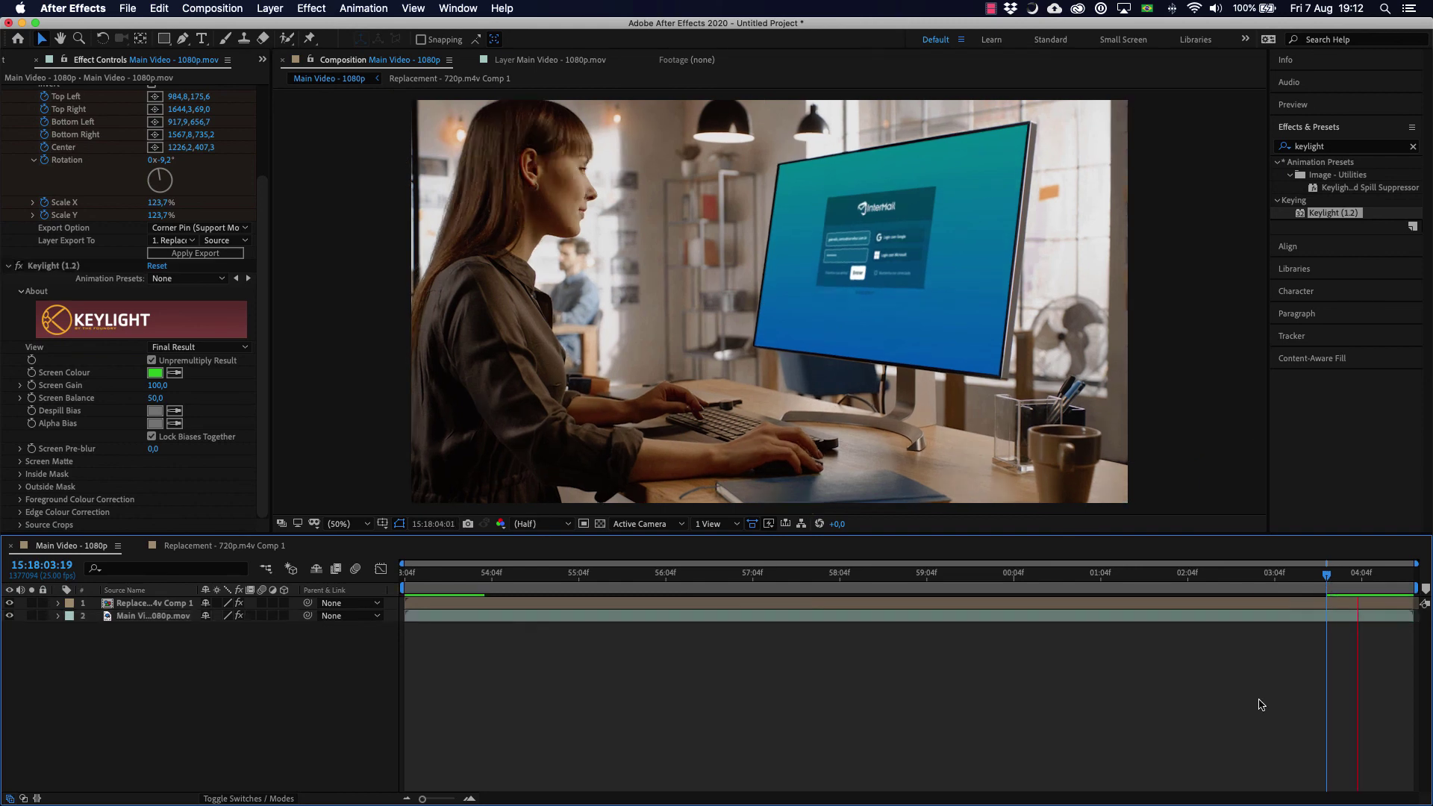